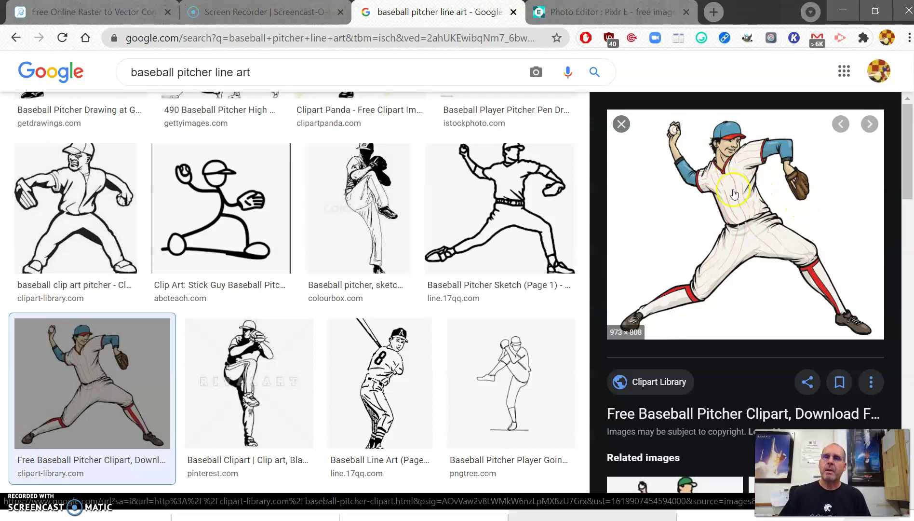
# Save the previewed colour baseball pitcher image as pitcher4.jpg in the Automata Images folder.
pyautogui.rightClick(731, 189)
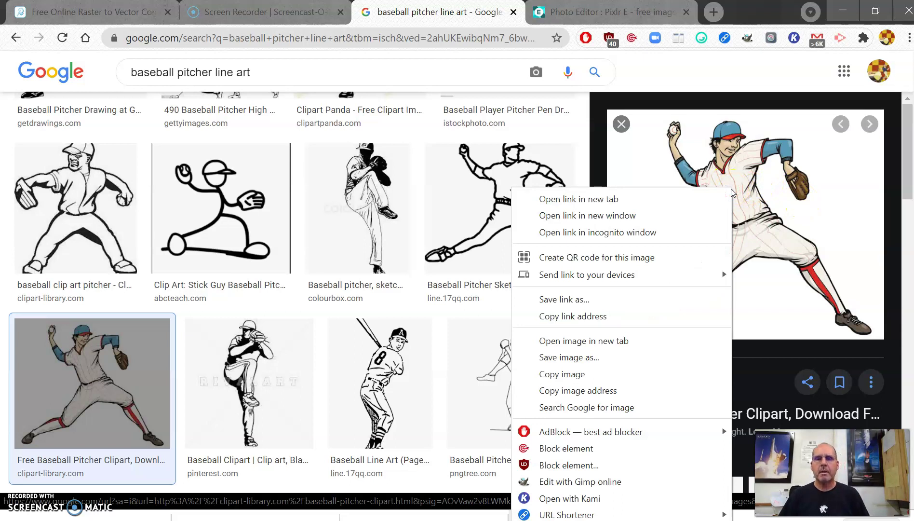
pyautogui.click(692, 357)
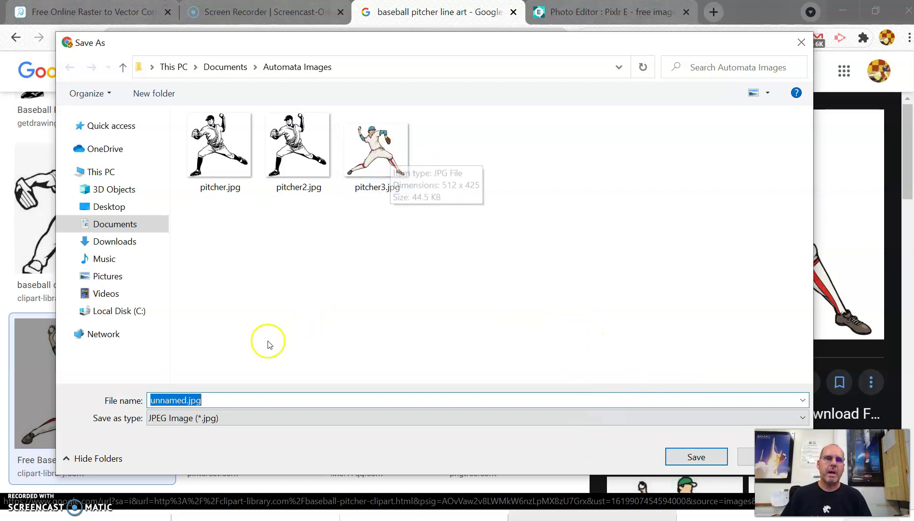
pyautogui.click(210, 401)
pyautogui.click(357, 154)
pyautogui.click(164, 399)
pyautogui.doubleClick(182, 400)
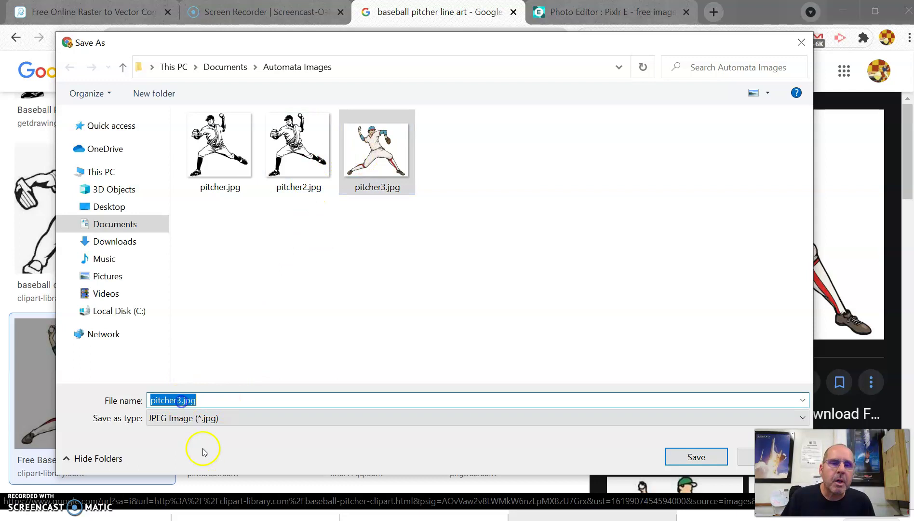
pyautogui.click(181, 400)
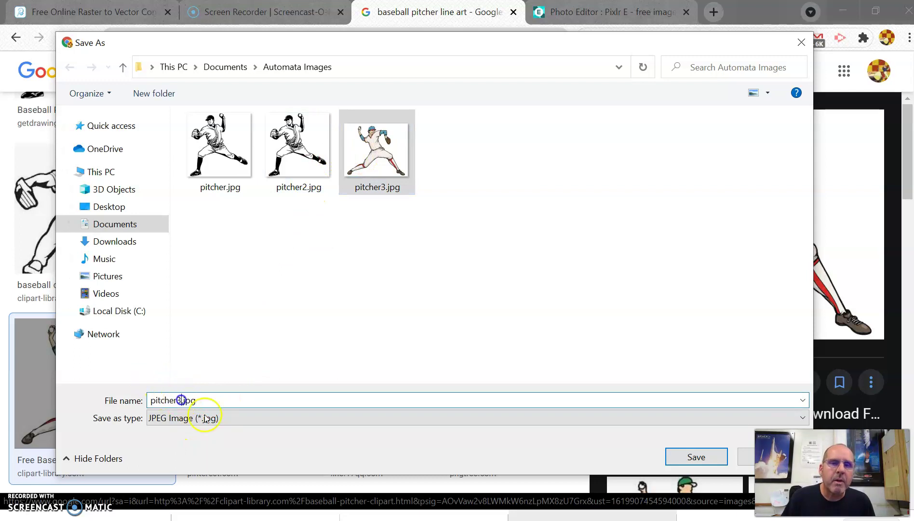
pyautogui.press('BackSpace')
pyautogui.write('4')
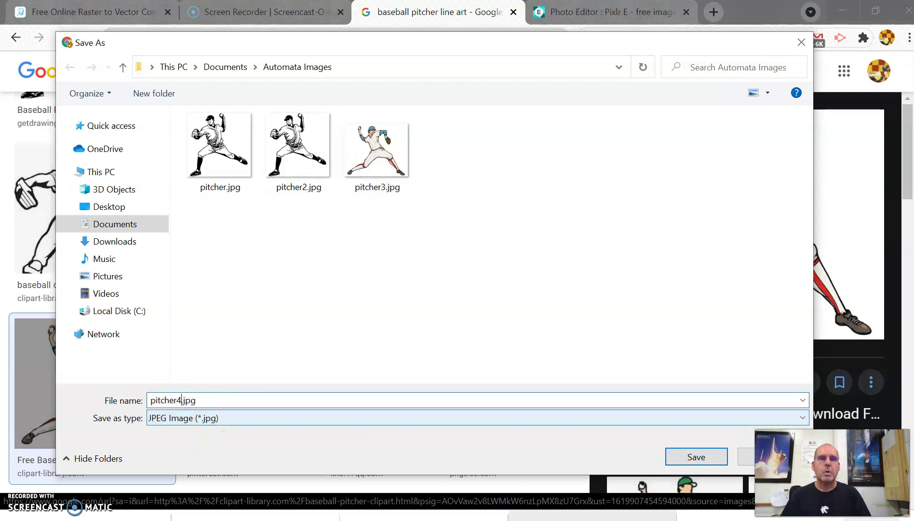
pyautogui.click(703, 456)
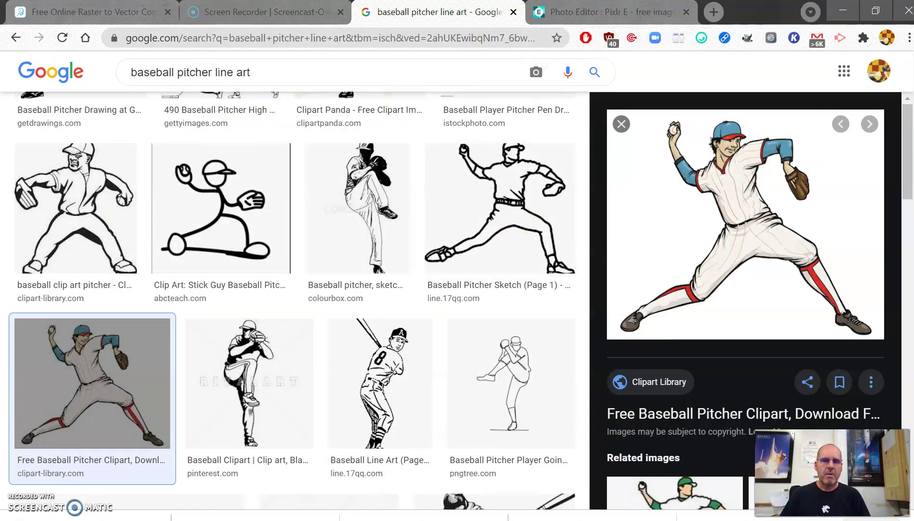
# Check the Automata Images folder in File Explorer for the saved pitcher4.jpg, and close the folder window.
pyautogui.click(842, 10)
pyautogui.click(212, 429)
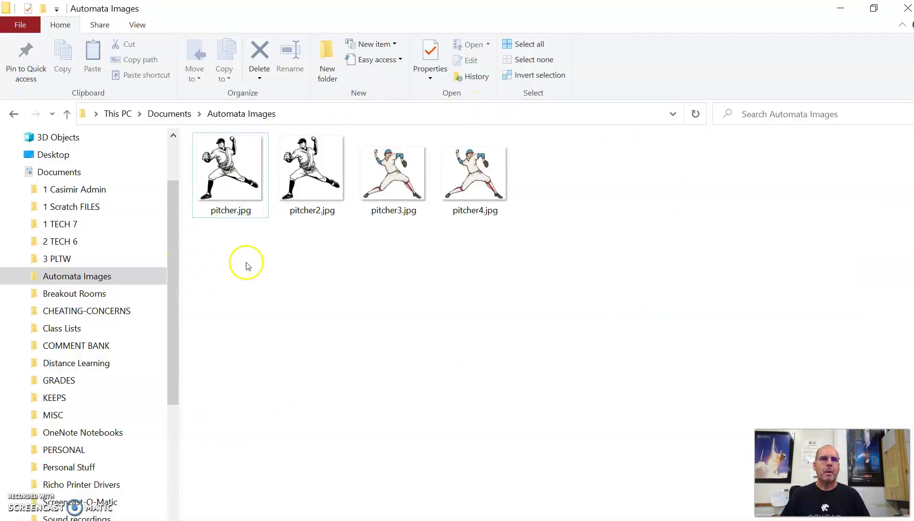
pyautogui.moveTo(174, 206); pyautogui.dragTo(175, 177)
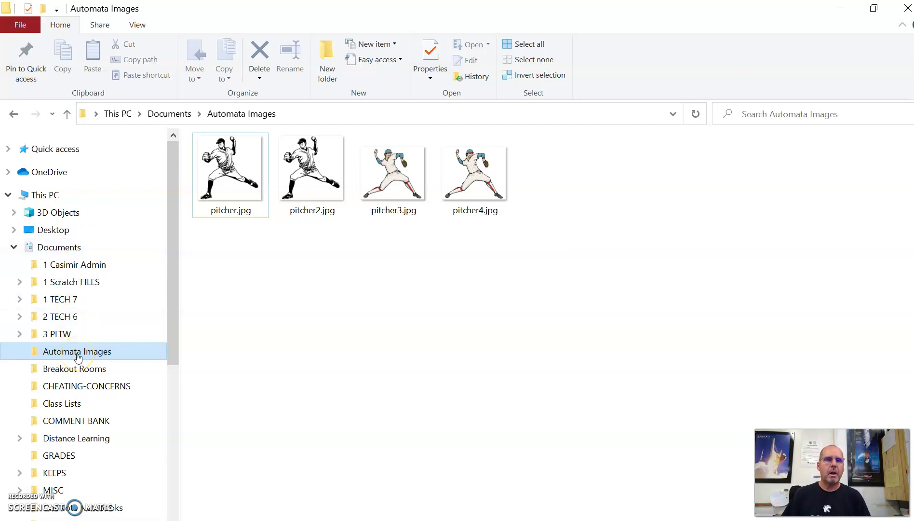
pyautogui.click(99, 353)
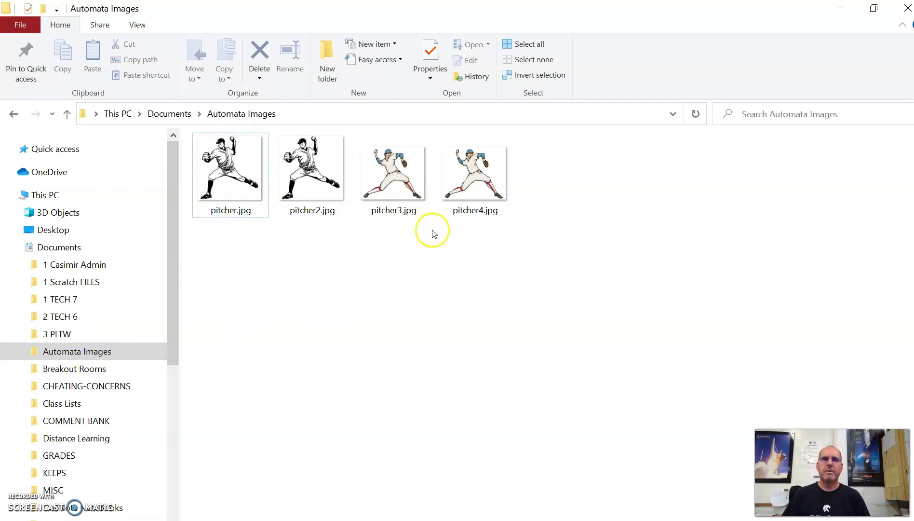
pyautogui.moveTo(467, 199)
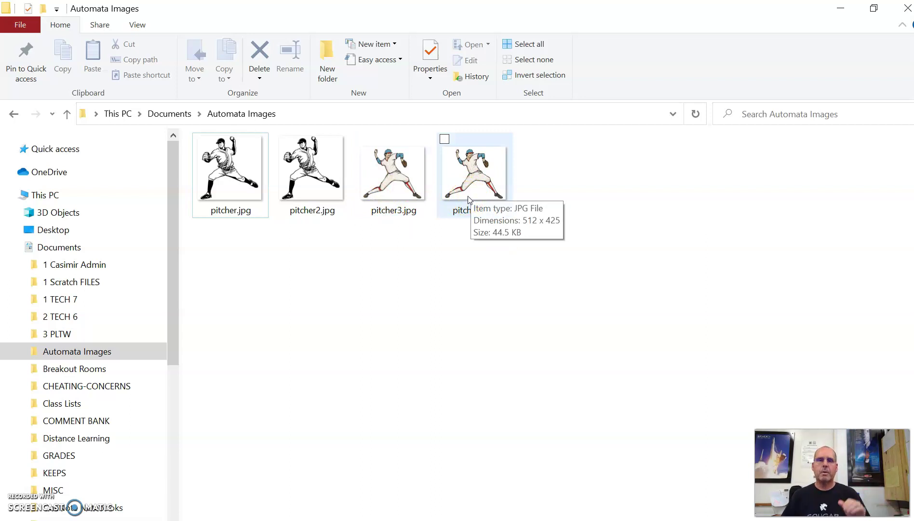
pyautogui.click(444, 222)
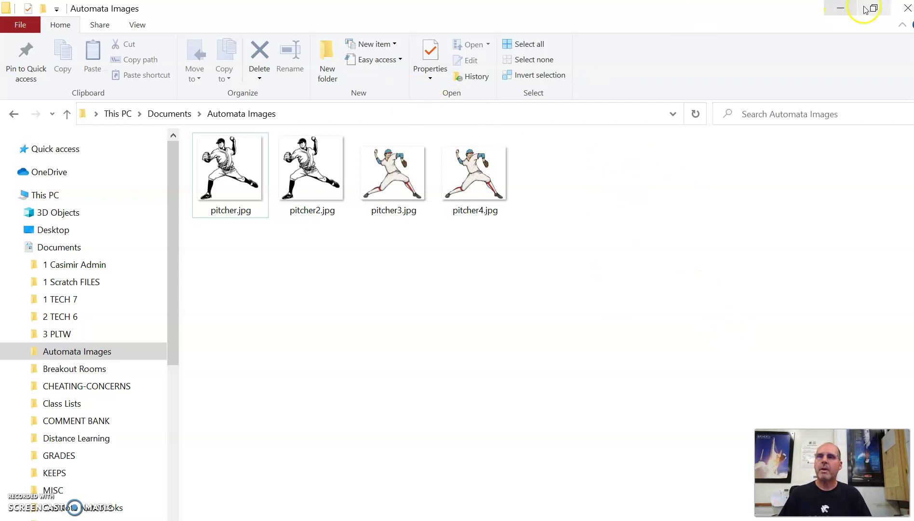
pyautogui.click(906, 9)
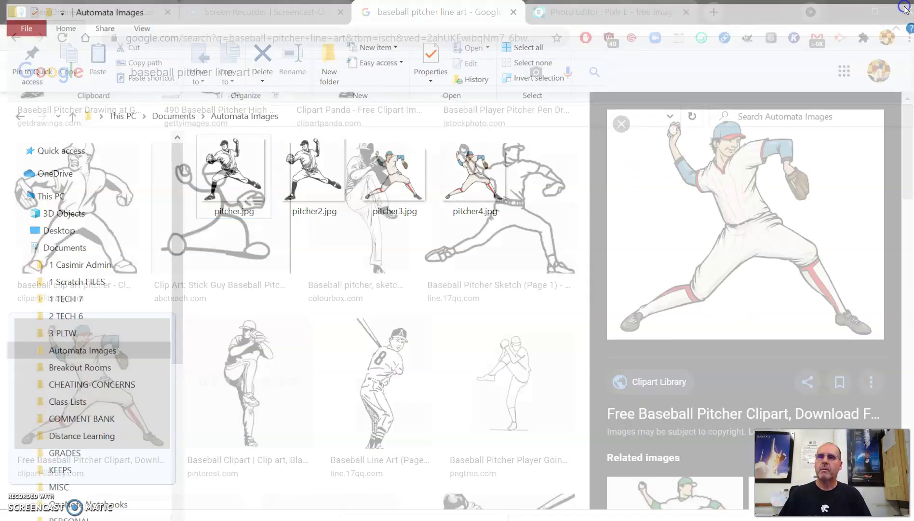
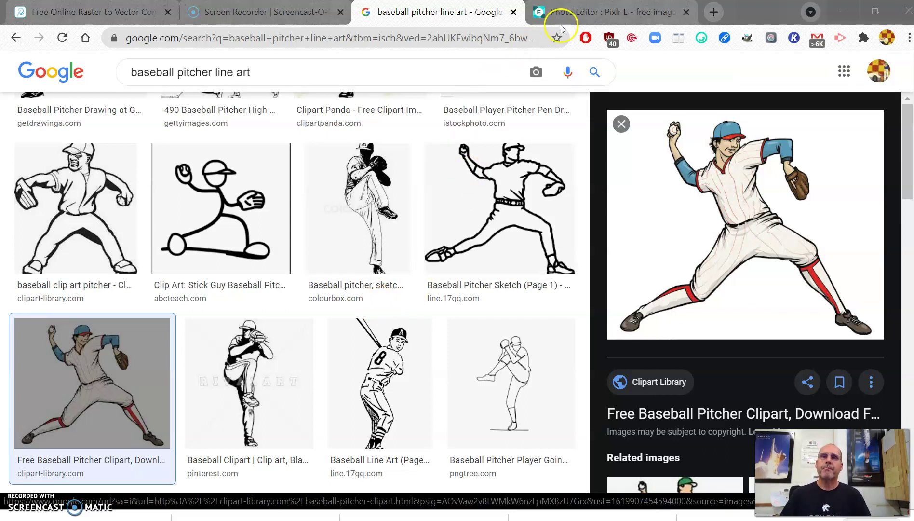
# Switch to Pixlr E, open pitcher4.jpg from the Automata Images folder and dismiss the advertisement.
pyautogui.click(586, 12)
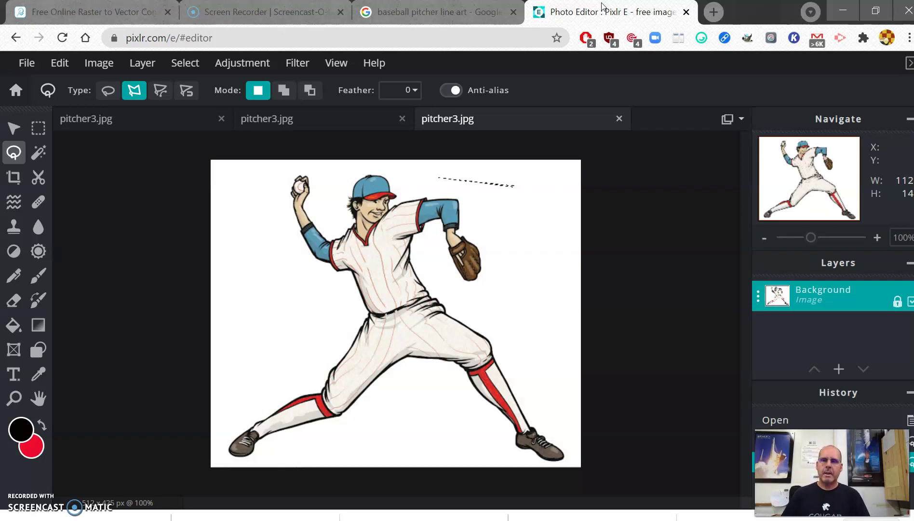
pyautogui.click(25, 62)
pyautogui.click(34, 67)
pyautogui.click(31, 66)
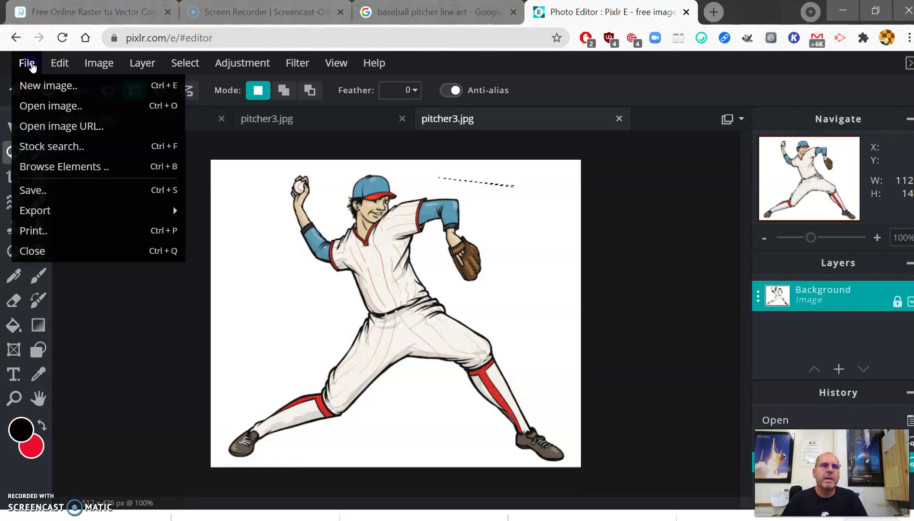
pyautogui.click(42, 106)
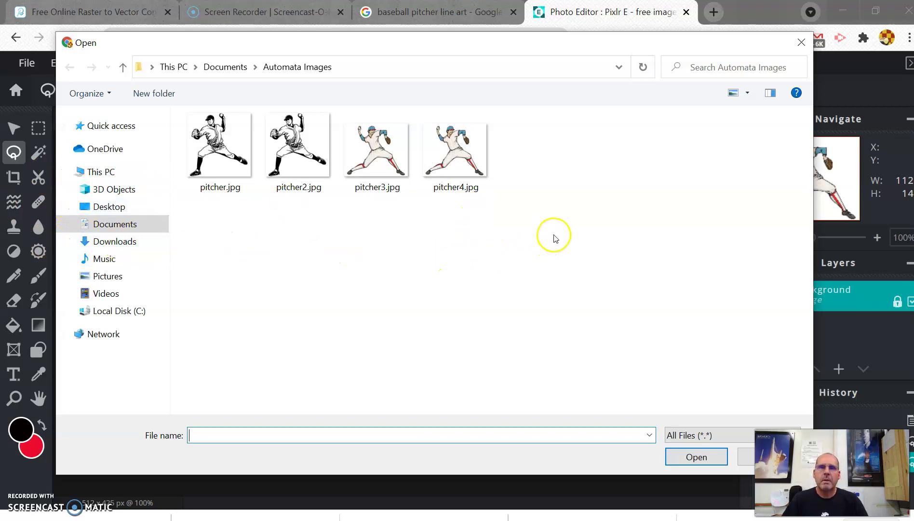
pyautogui.click(454, 158)
pyautogui.doubleClick(453, 157)
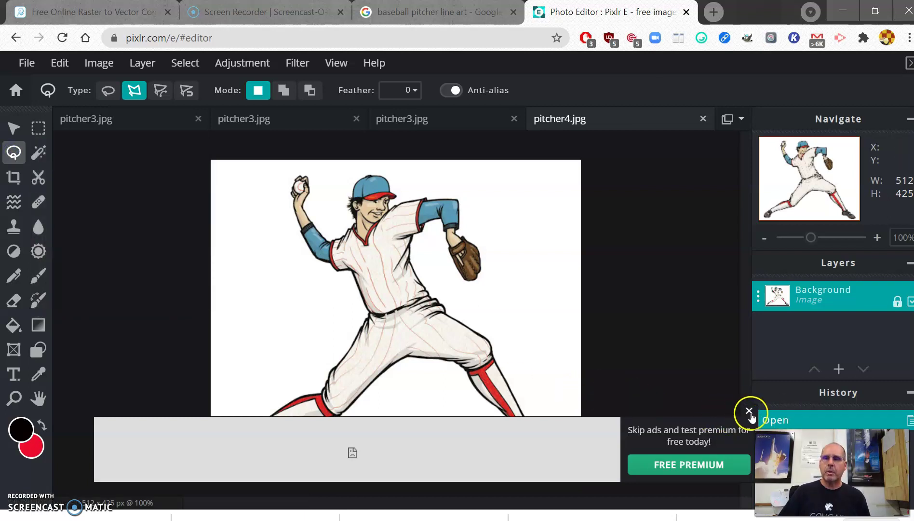
pyautogui.click(747, 413)
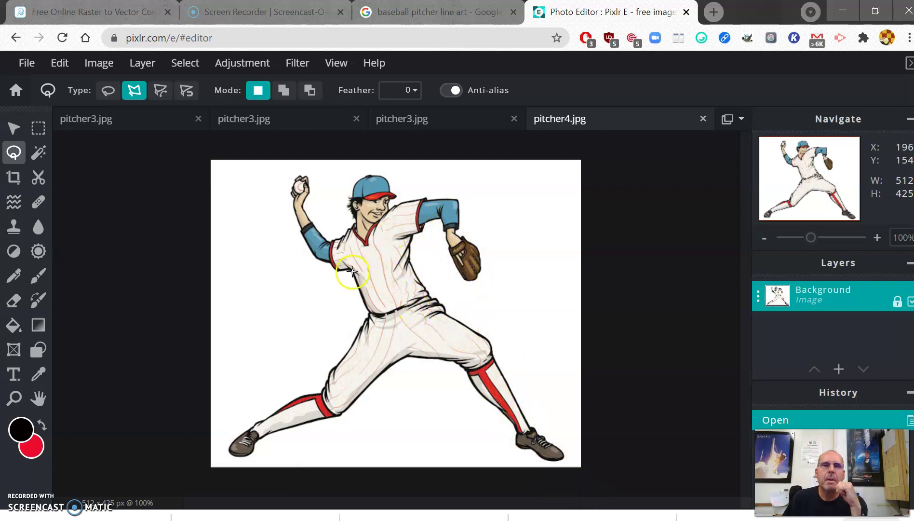
# Select the whole pitcher by tracing around his outline with the Magnetic lasso.
pyautogui.click(136, 94)
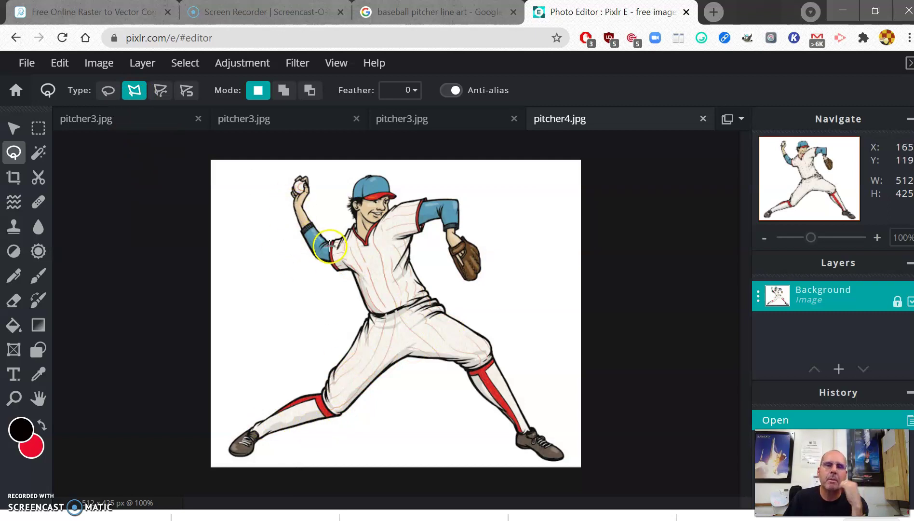
pyautogui.click(186, 91)
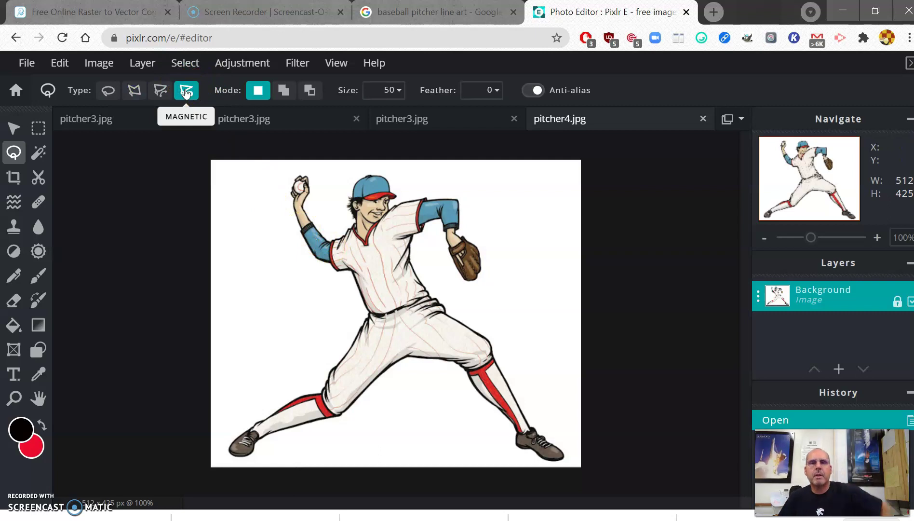
pyautogui.click(189, 94)
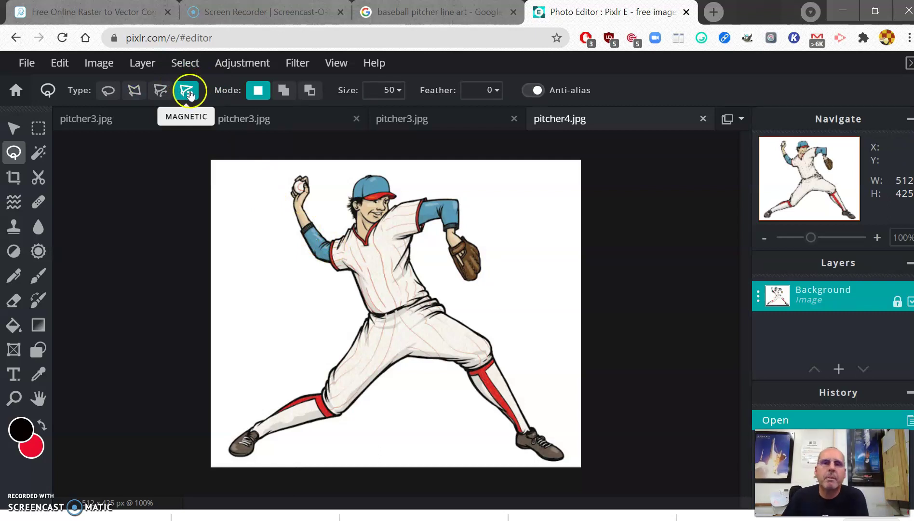
pyautogui.click(374, 174)
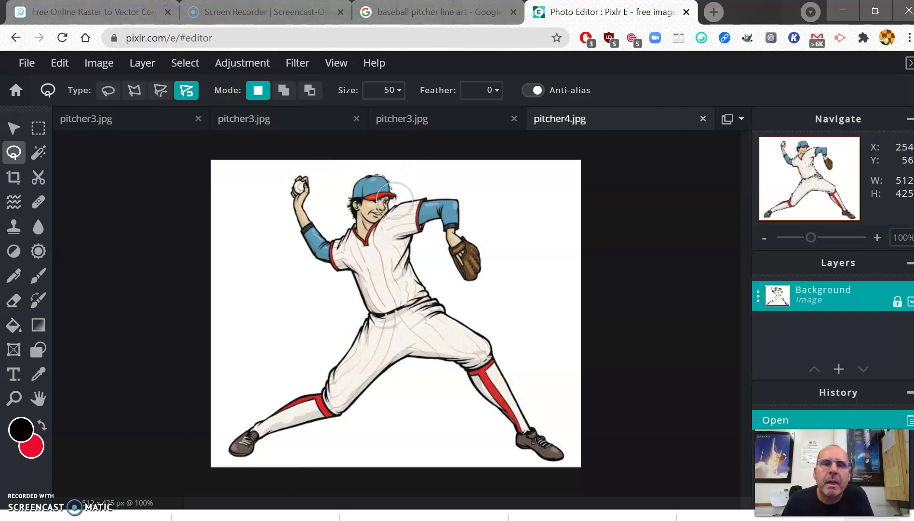
pyautogui.click(440, 200)
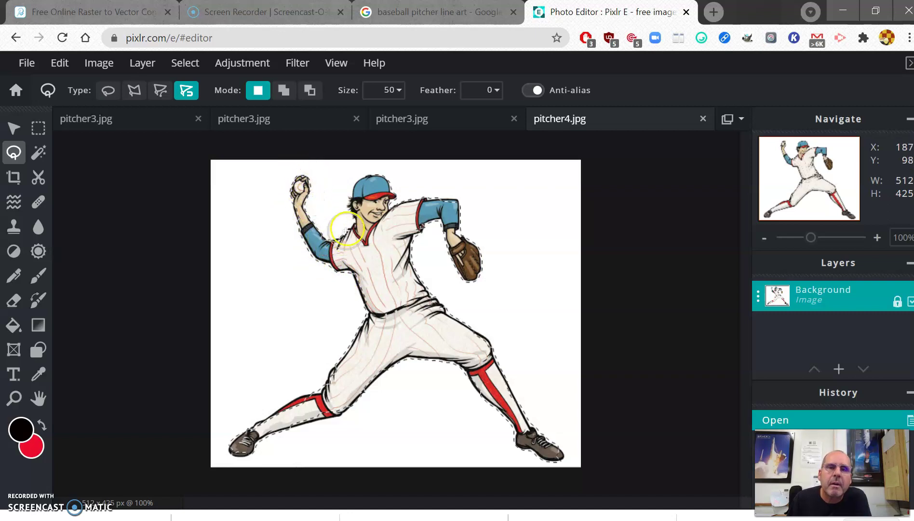
pyautogui.click(369, 178)
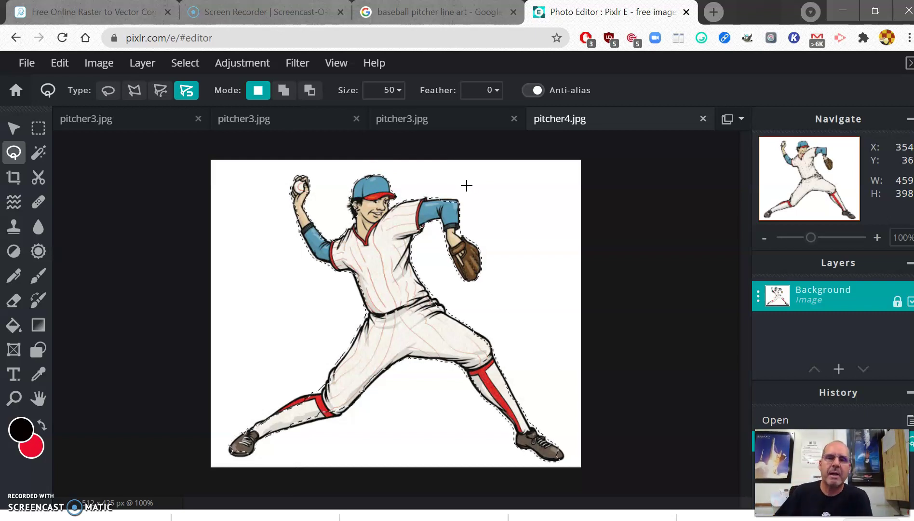
pyautogui.click(462, 377)
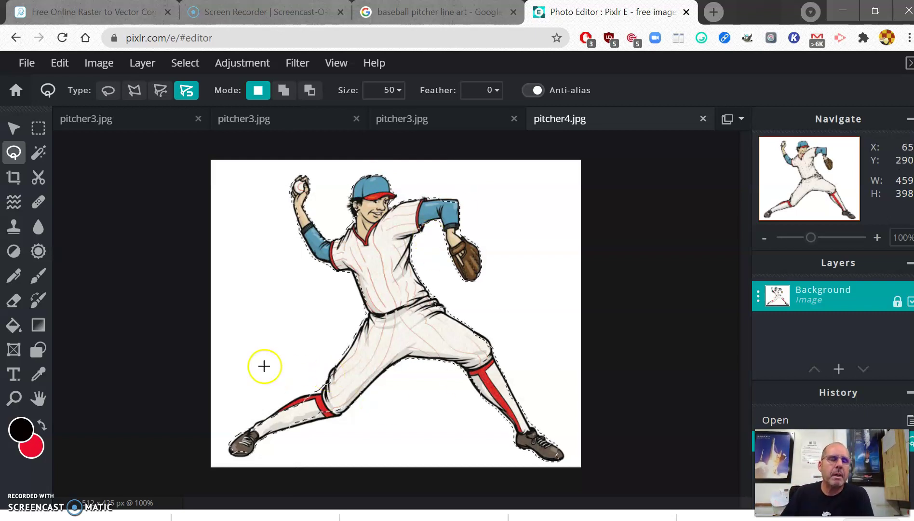
# Fill the selected pitcher's uniform, skin, sleeves, glove, socks and shoes with black, dismissing the advertisement.
pyautogui.click(73, 445)
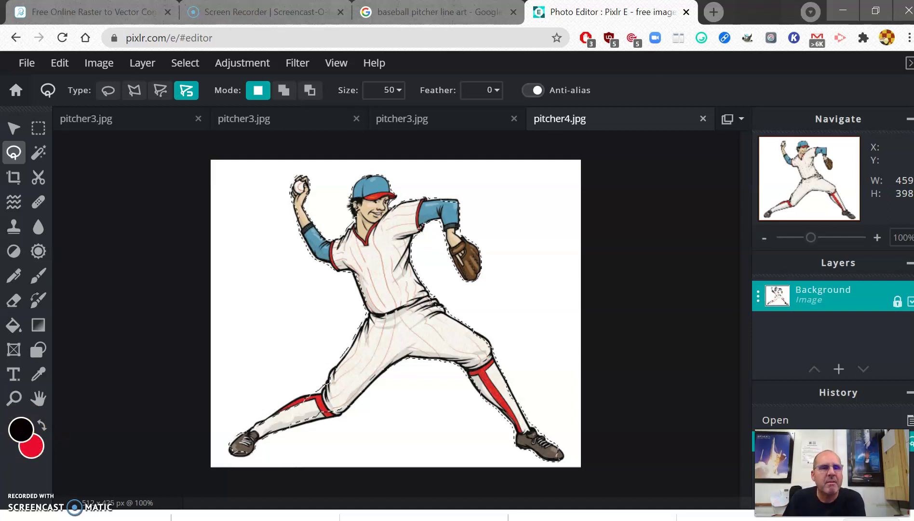
pyautogui.click(13, 325)
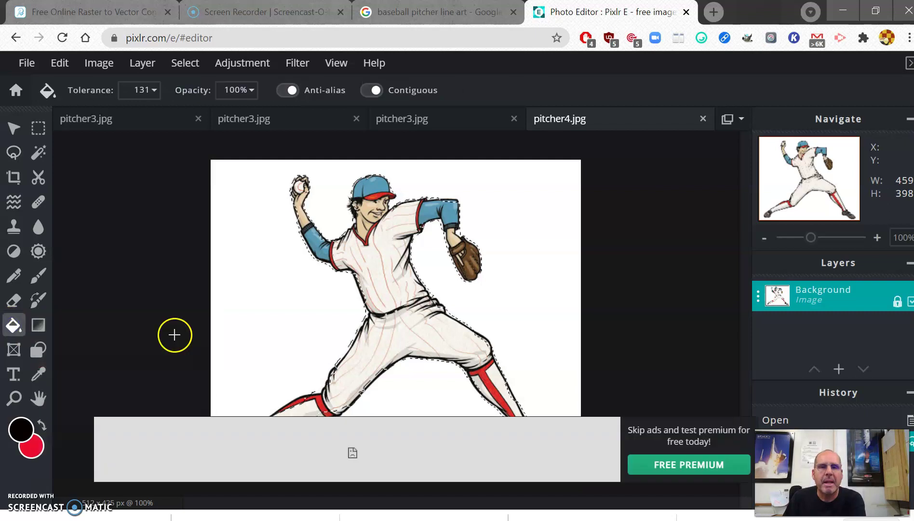
pyautogui.click(749, 410)
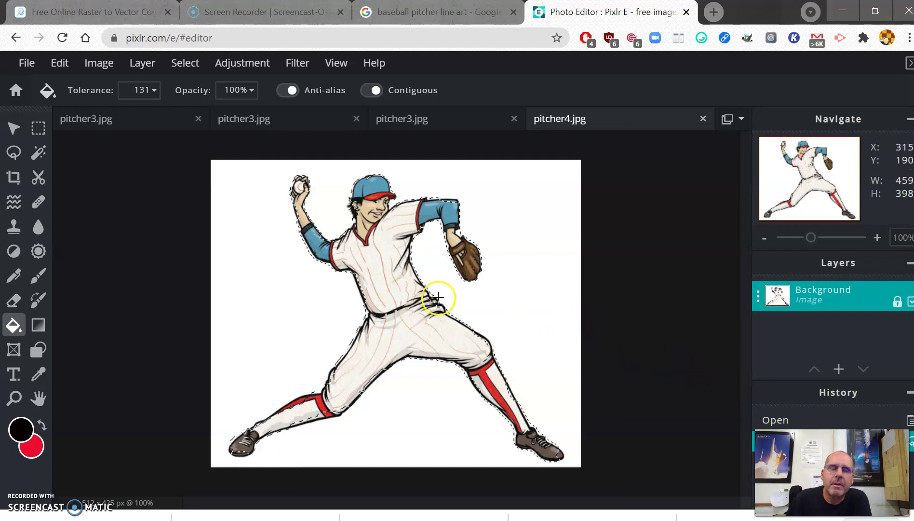
pyautogui.click(371, 255)
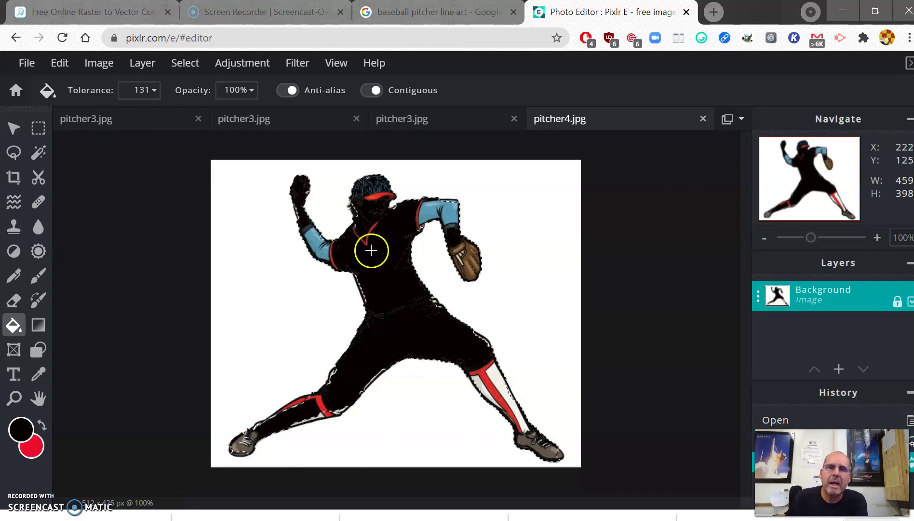
pyautogui.click(314, 237)
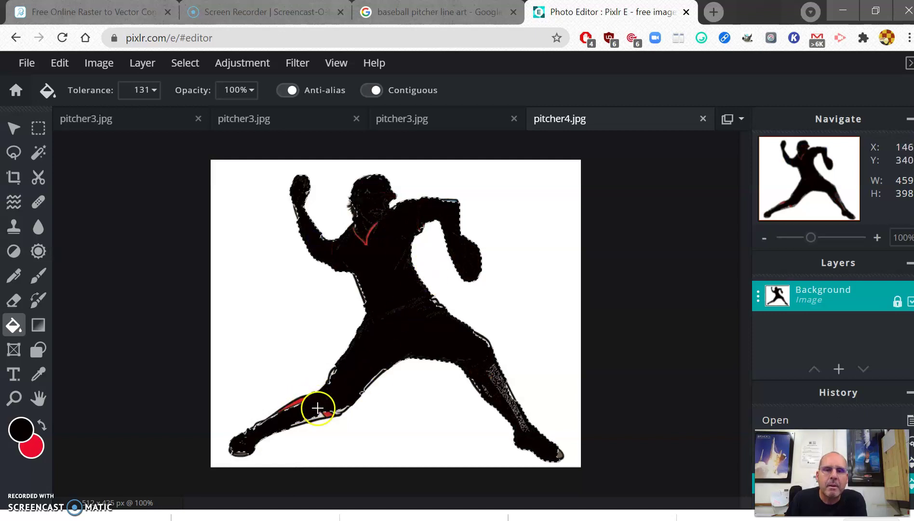
# Fill the leftover coloured patches on the pitcher's extended rear leg, jersey collar and body with black.
pyautogui.click(300, 399)
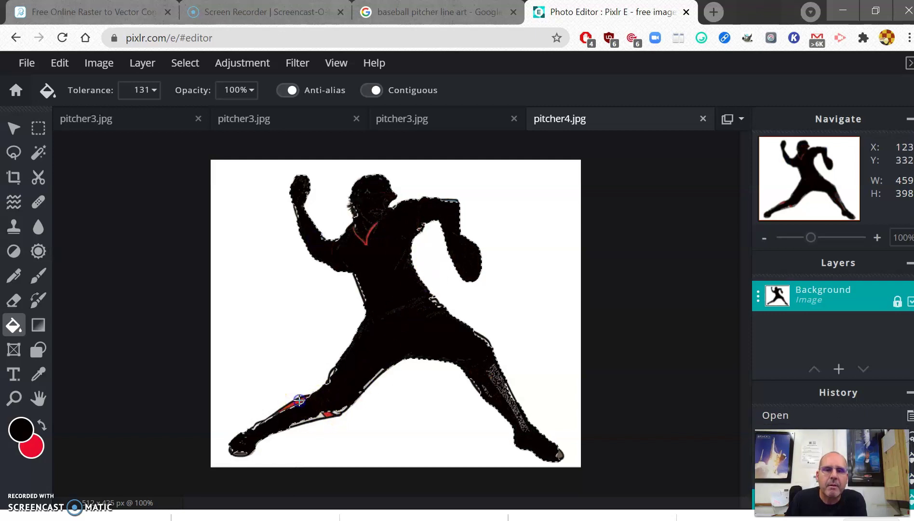
pyautogui.click(327, 412)
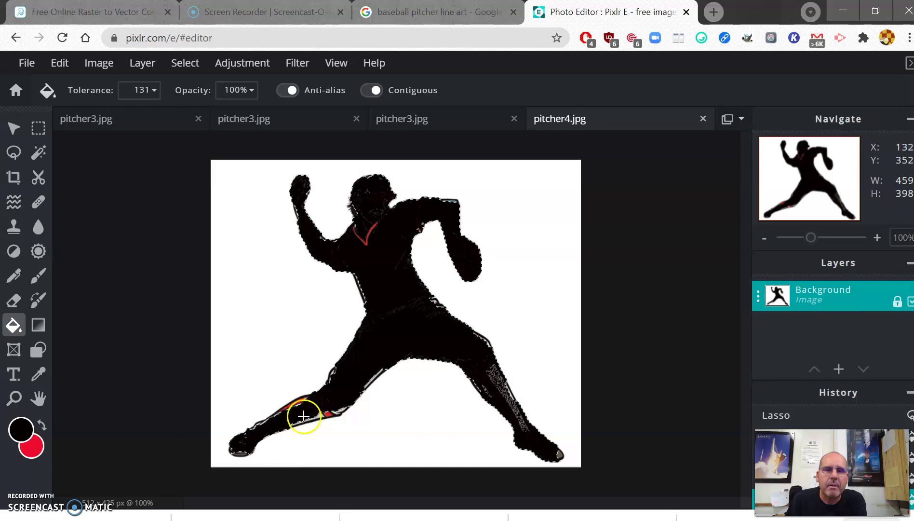
pyautogui.click(321, 414)
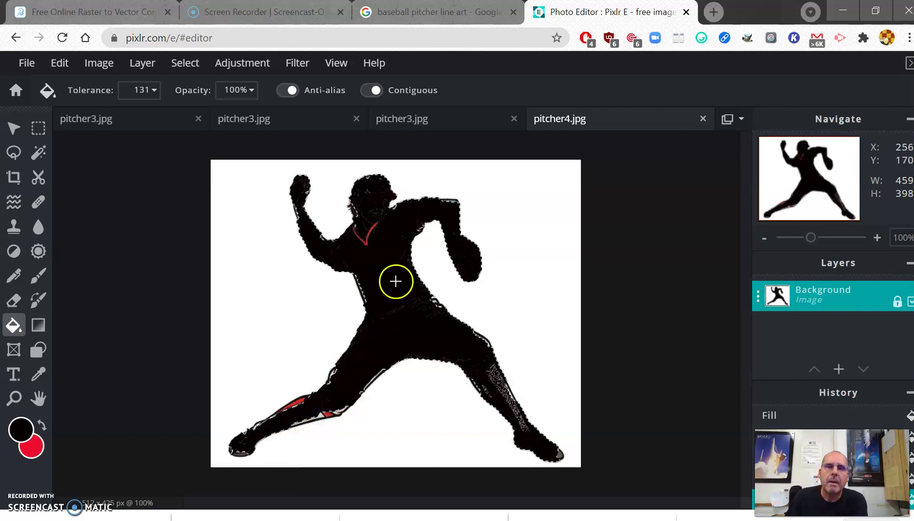
pyautogui.click(361, 241)
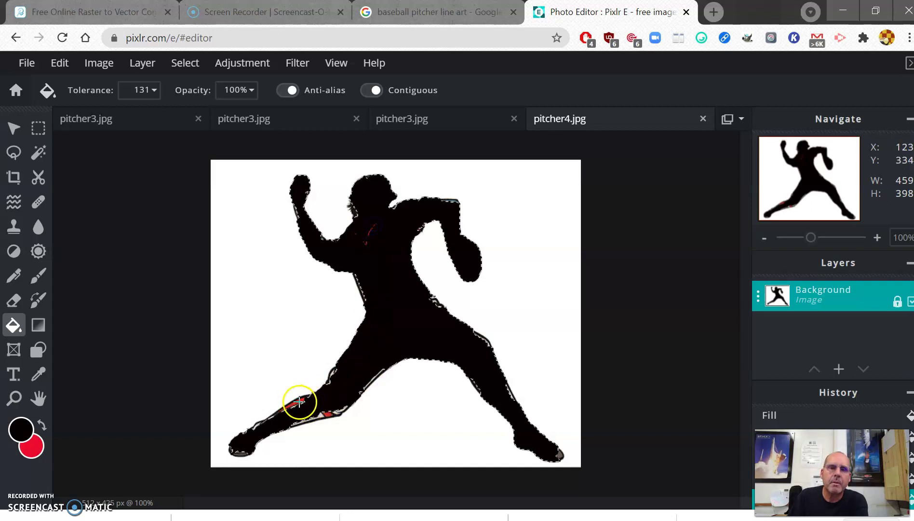
pyautogui.click(385, 350)
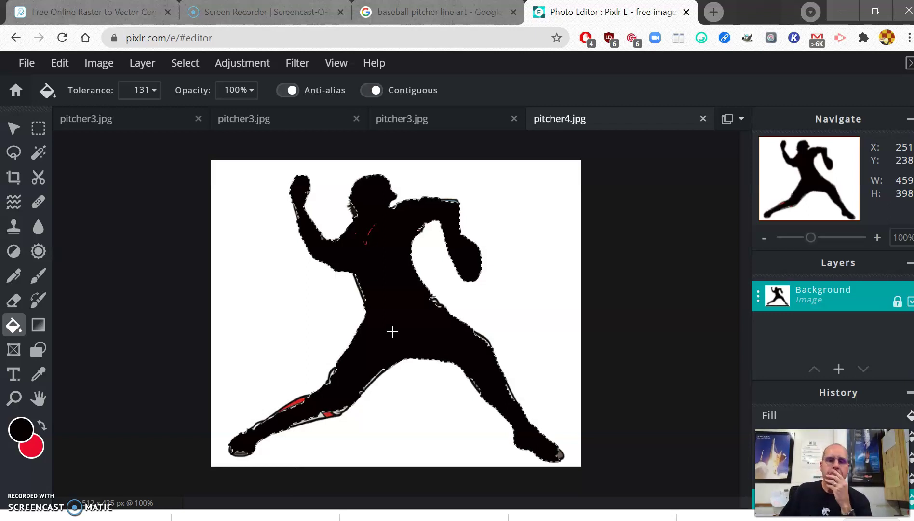
# Clear the selection and download the silhouette as a high-quality JPG named "pitcher all black".
pyautogui.click(187, 65)
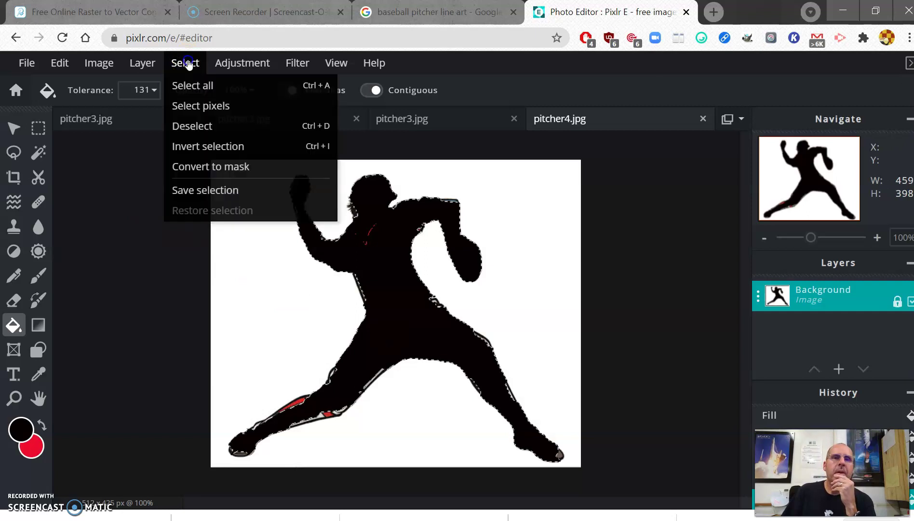
pyautogui.click(202, 126)
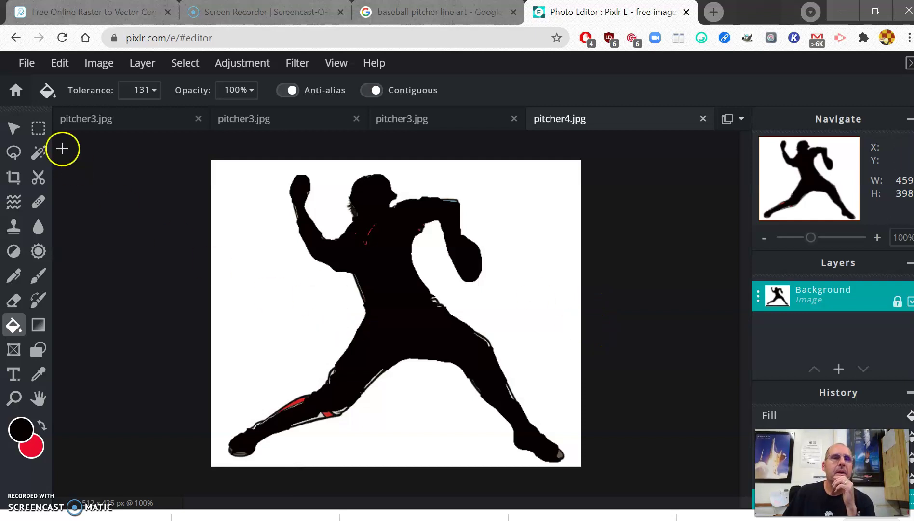
pyautogui.click(26, 62)
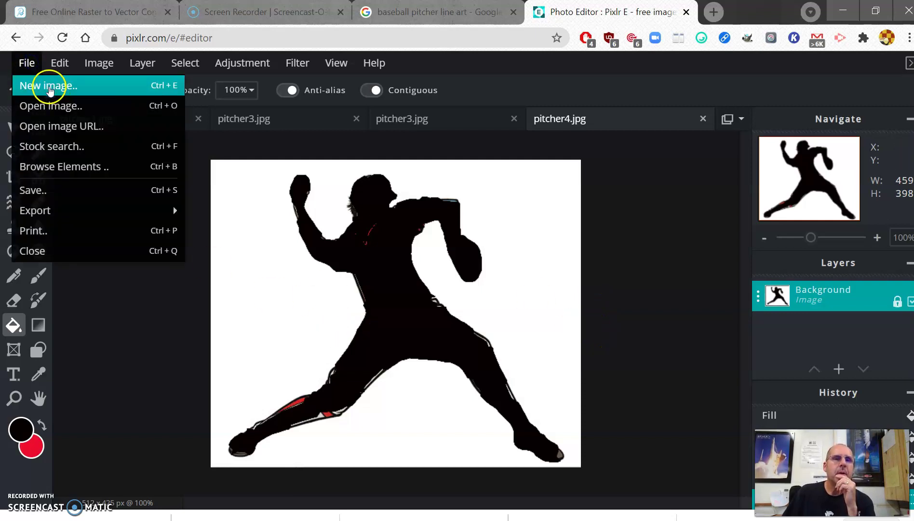
pyautogui.click(68, 189)
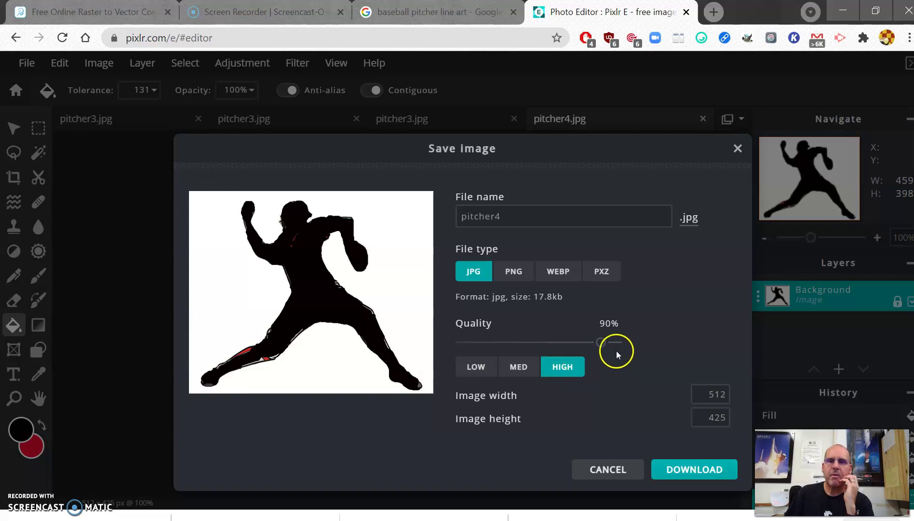
pyautogui.click(467, 215)
pyautogui.click(508, 217)
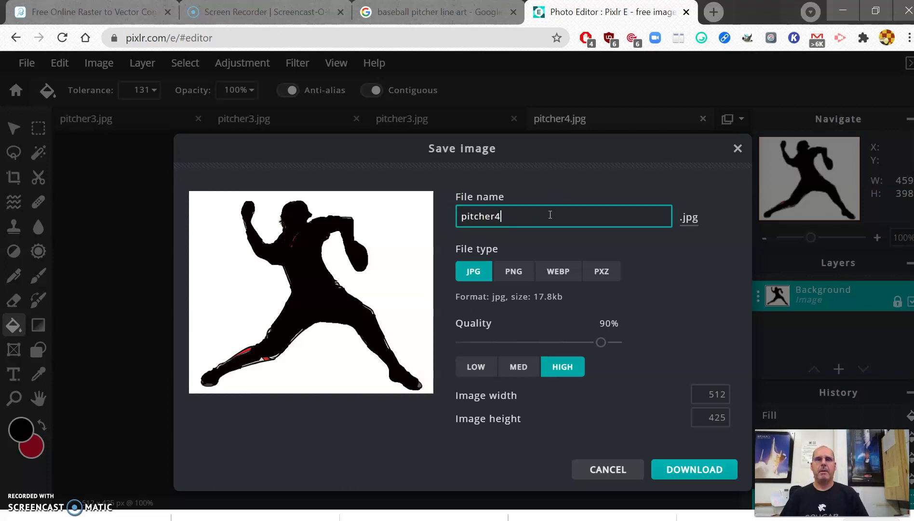
pyautogui.press('BackSpace')
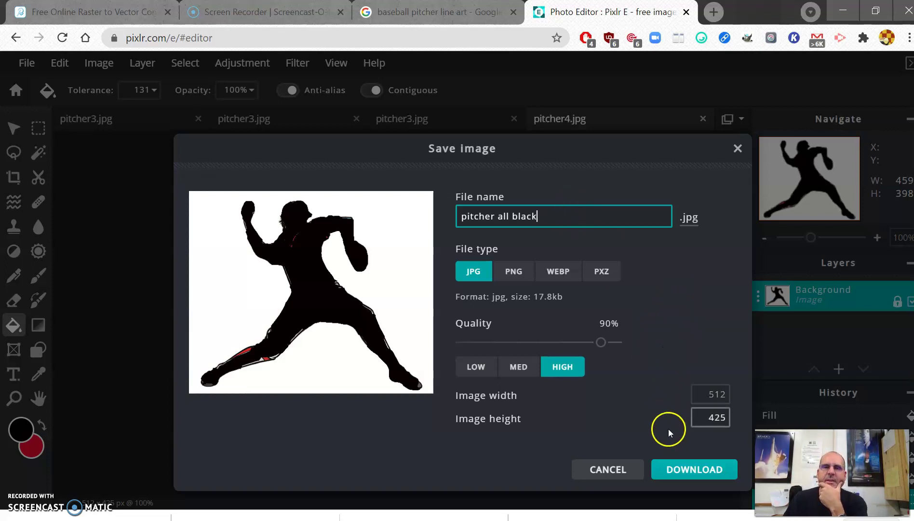
pyautogui.click(696, 468)
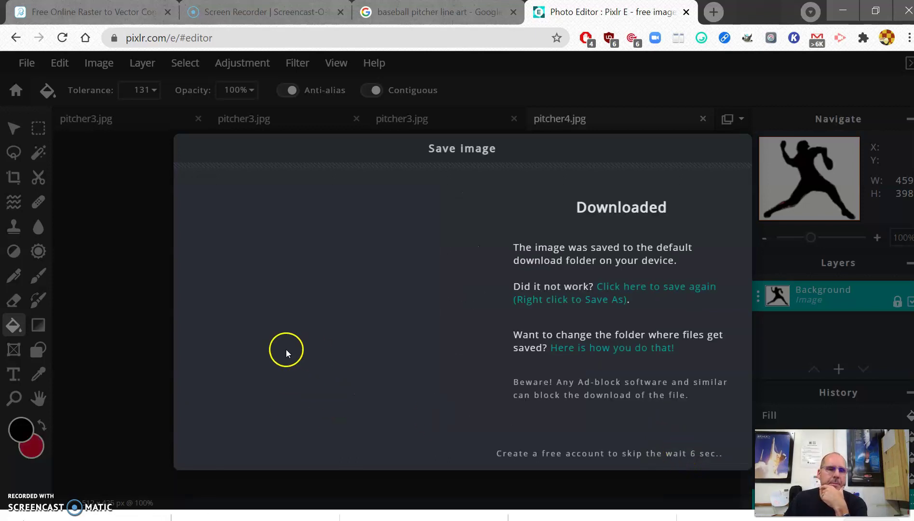
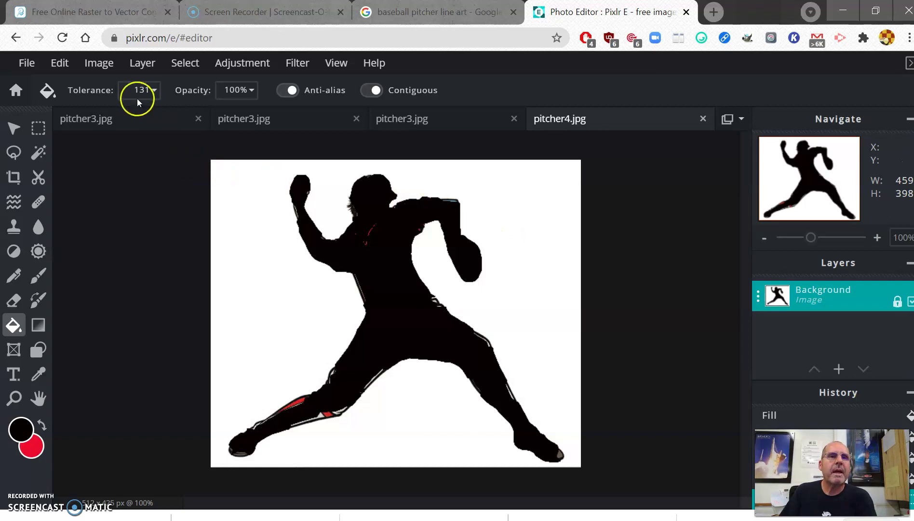
# Switch to the Rapid Resizer raster to vector converter and upload pitcher all black.jpg from the Downloads folder for tracing.
pyautogui.click(98, 12)
pyautogui.scroll(1, 239, 423)
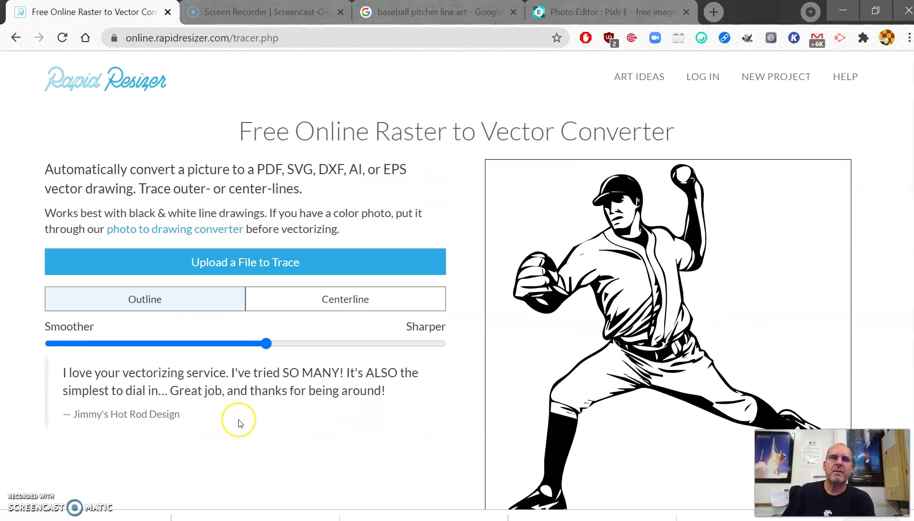
pyautogui.click(311, 417)
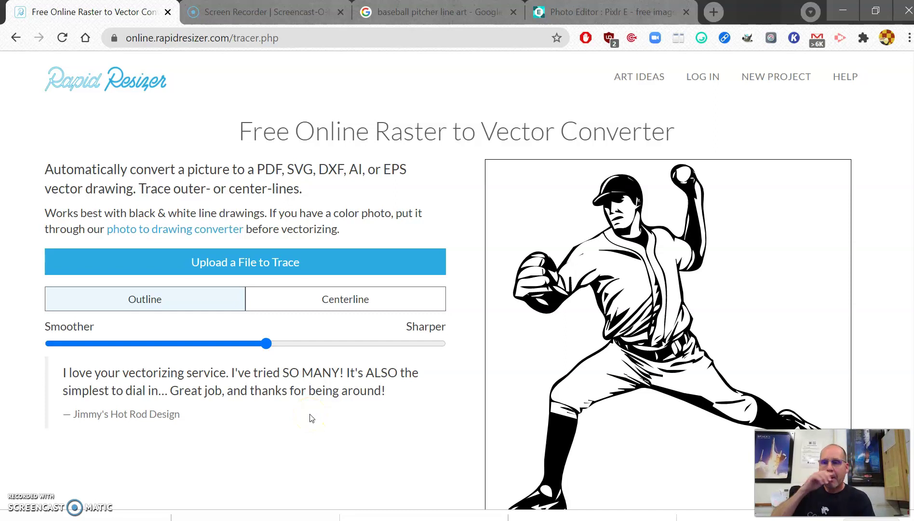
pyautogui.scroll(-1, 310, 418)
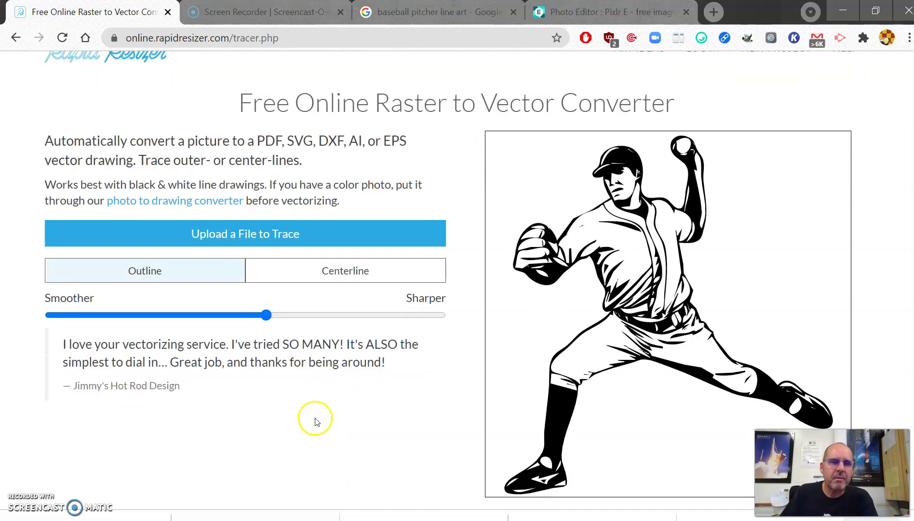
pyautogui.scroll(1, 309, 419)
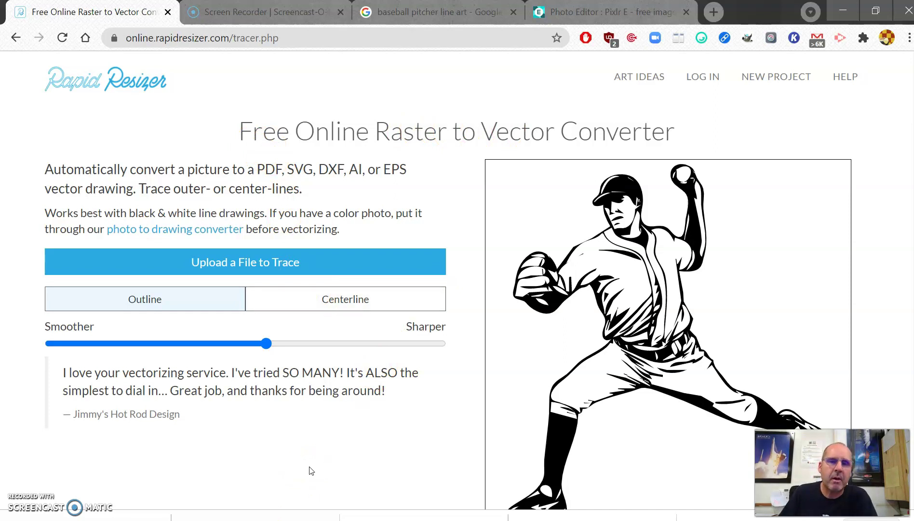
pyautogui.click(239, 264)
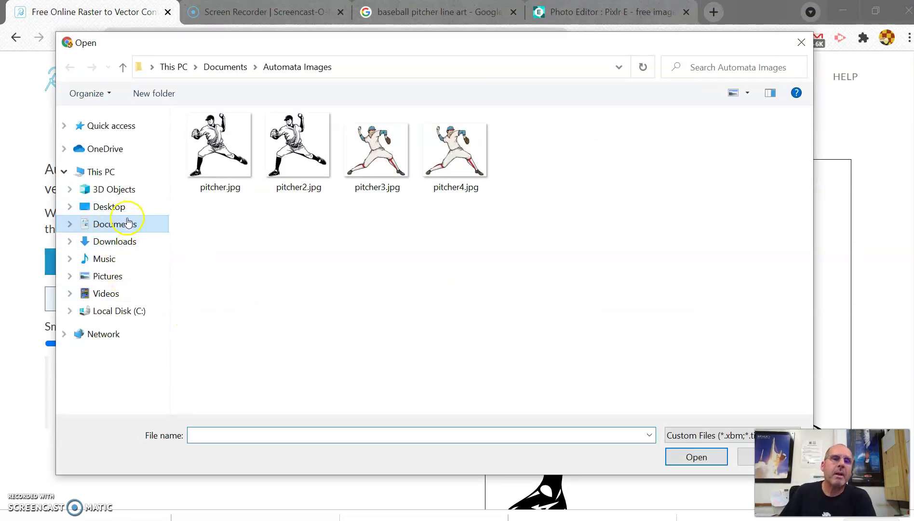
pyautogui.click(125, 242)
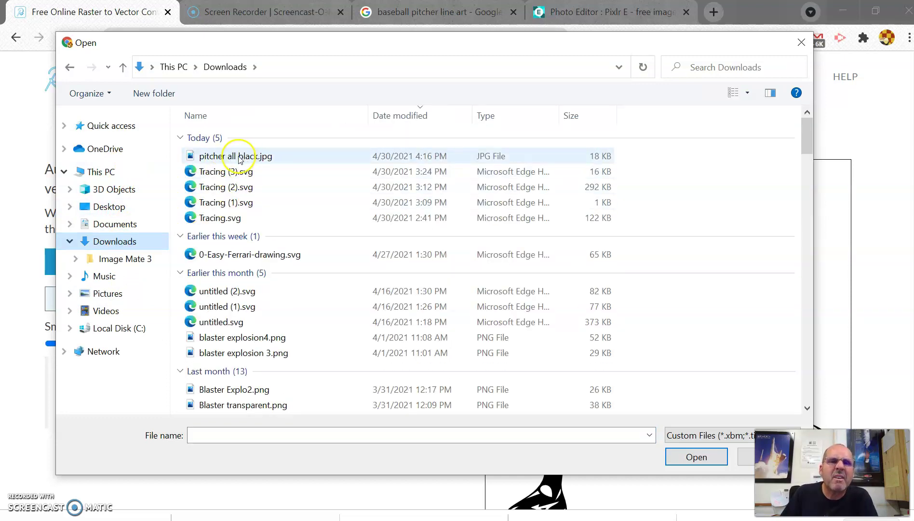
pyautogui.doubleClick(236, 157)
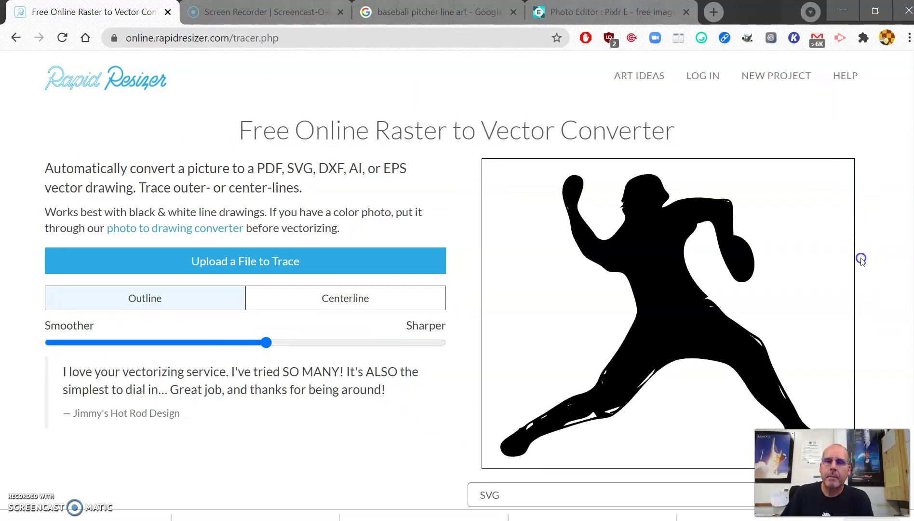
# Download the traced pitcher outline in SVG format.
pyautogui.scroll(-3, 478, 333)
pyautogui.click(863, 353)
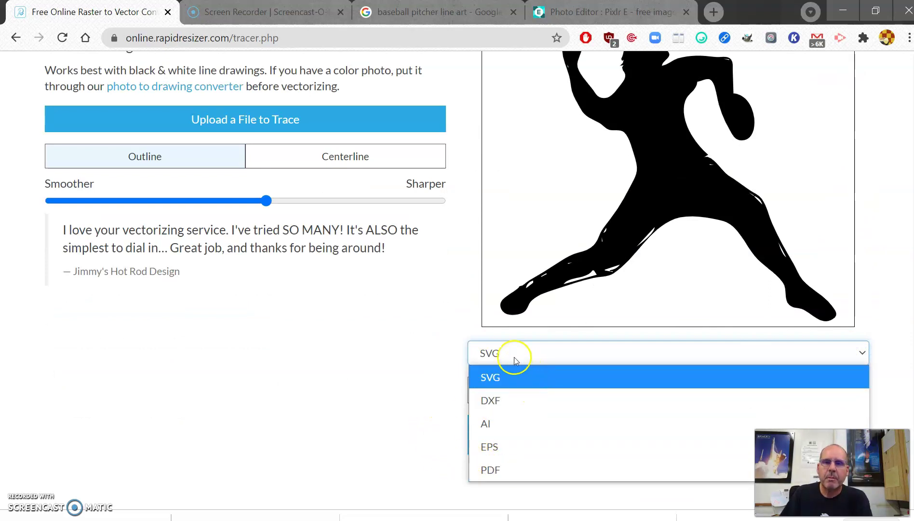
pyautogui.click(284, 359)
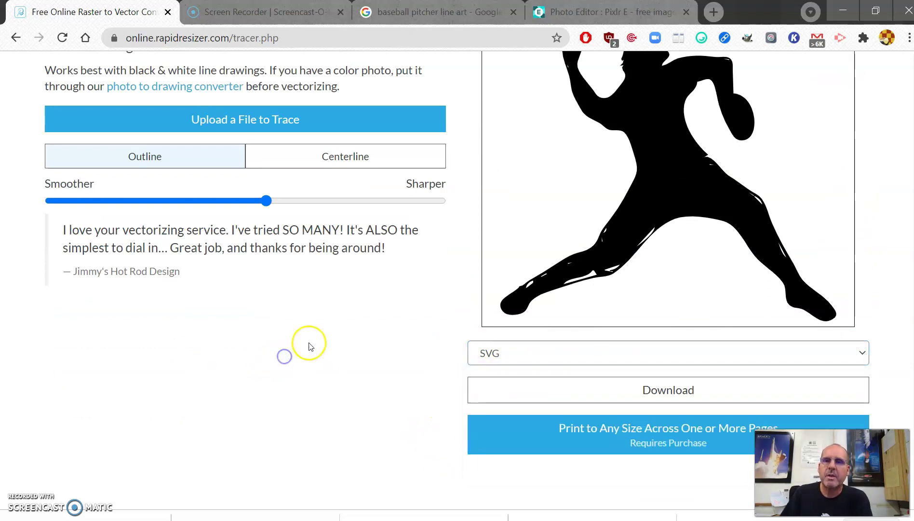
pyautogui.scroll(2, 308, 341)
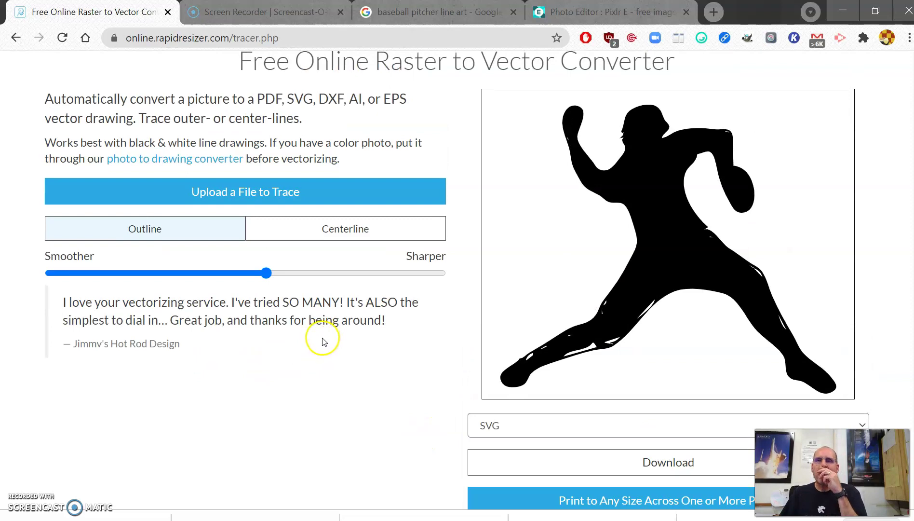
pyautogui.scroll(-2, 339, 351)
pyautogui.click(651, 399)
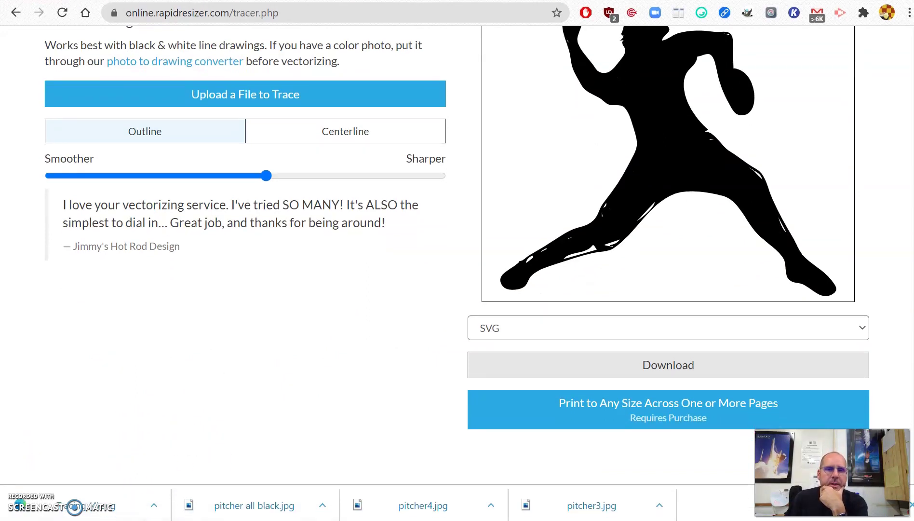
pyautogui.click(70, 505)
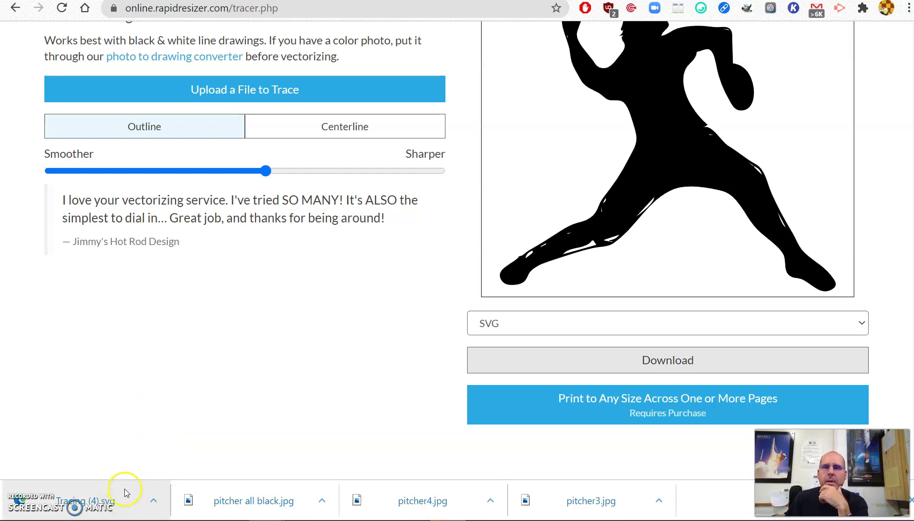
# Switch to File Explorer and open the Downloads folder.
pyautogui.scroll(3, 140, 423)
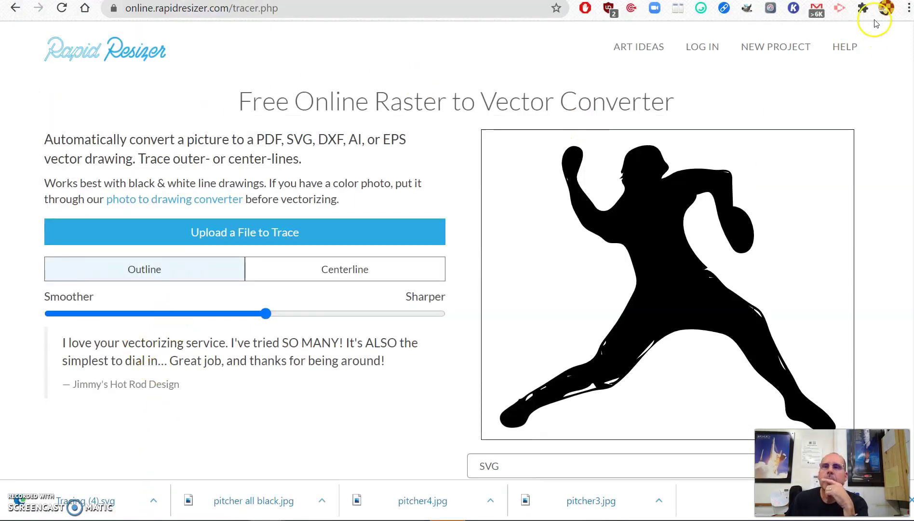
pyautogui.press('super+d')
pyautogui.click(271, 476)
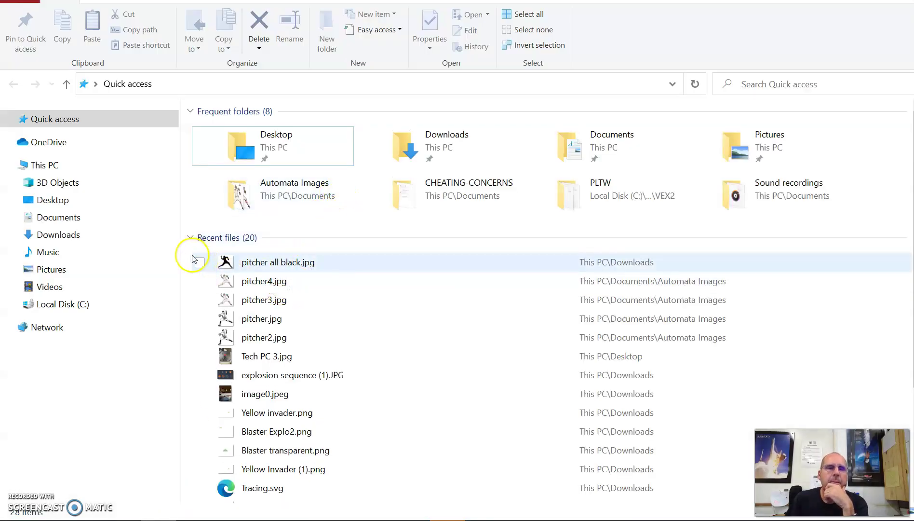
pyautogui.click(59, 235)
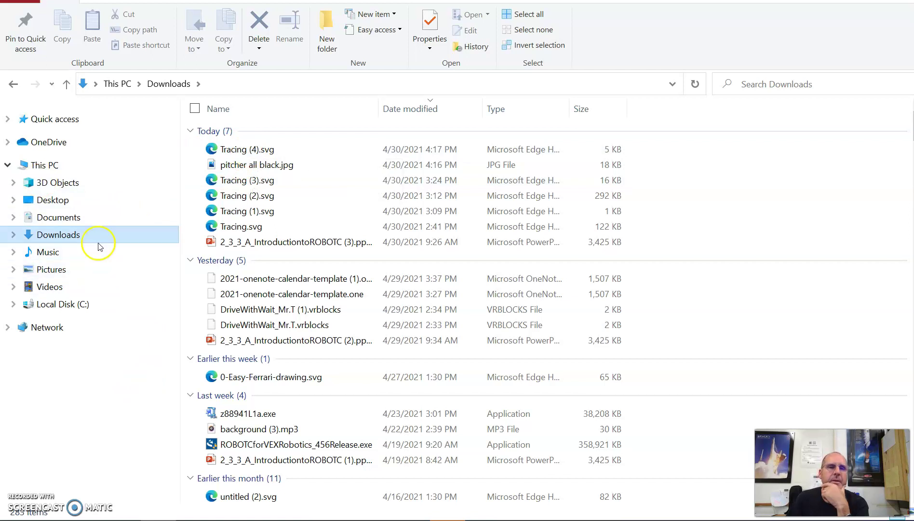
pyautogui.click(131, 237)
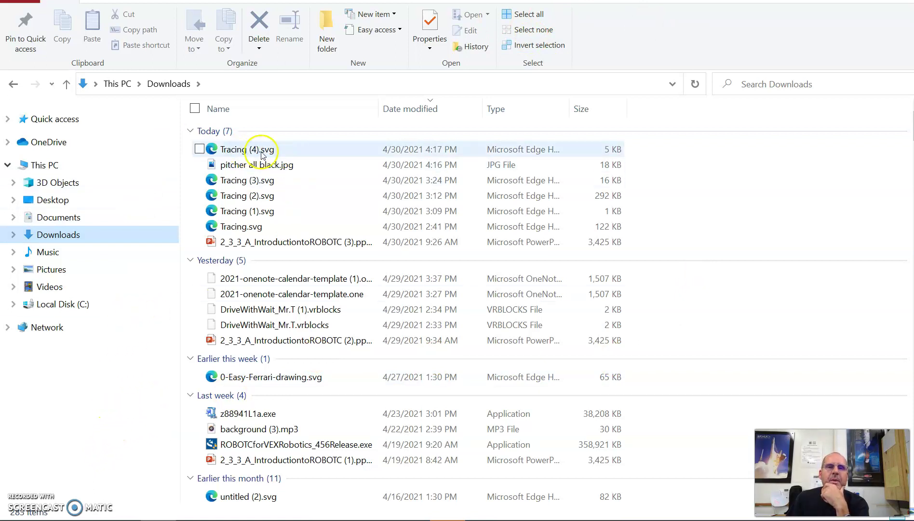
# Rename the newest tracing, Tracing (4).svg, to "Baseball pitcher for laser.svg".
pyautogui.click(236, 151)
pyautogui.rightClick(237, 151)
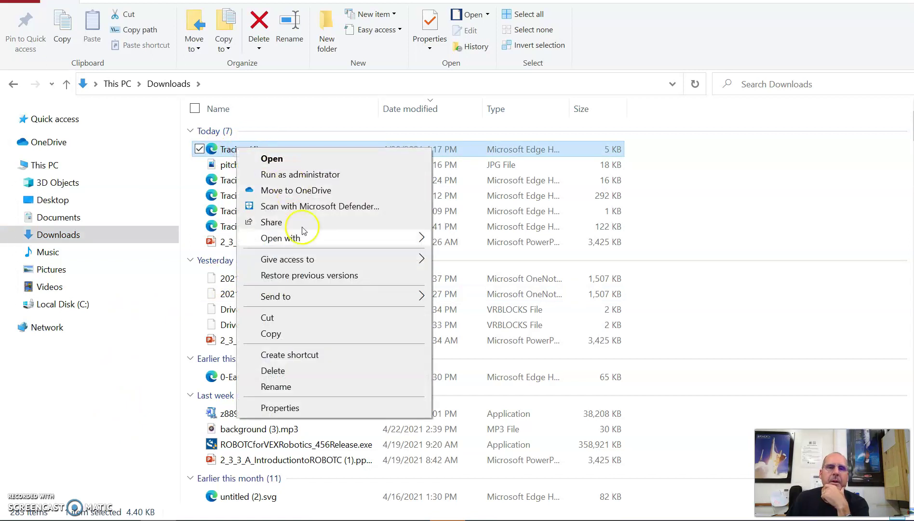
pyautogui.click(276, 386)
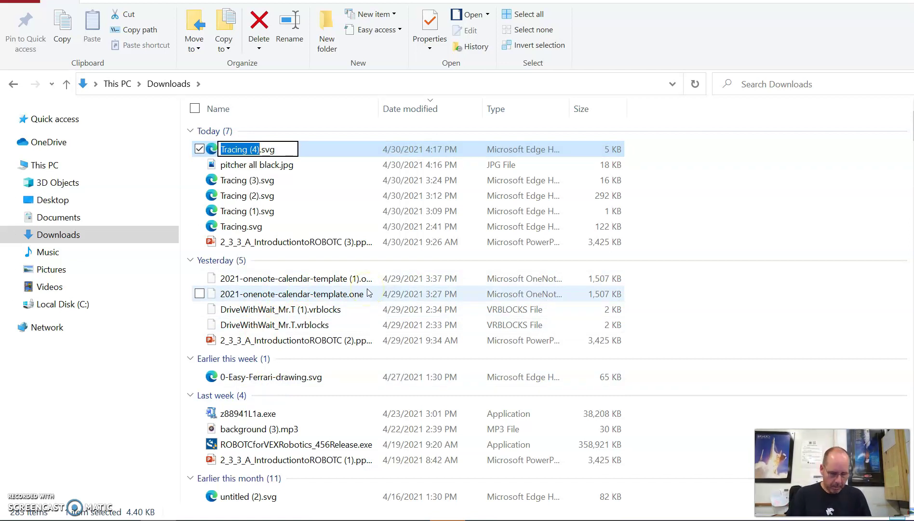
pyautogui.write('Base')
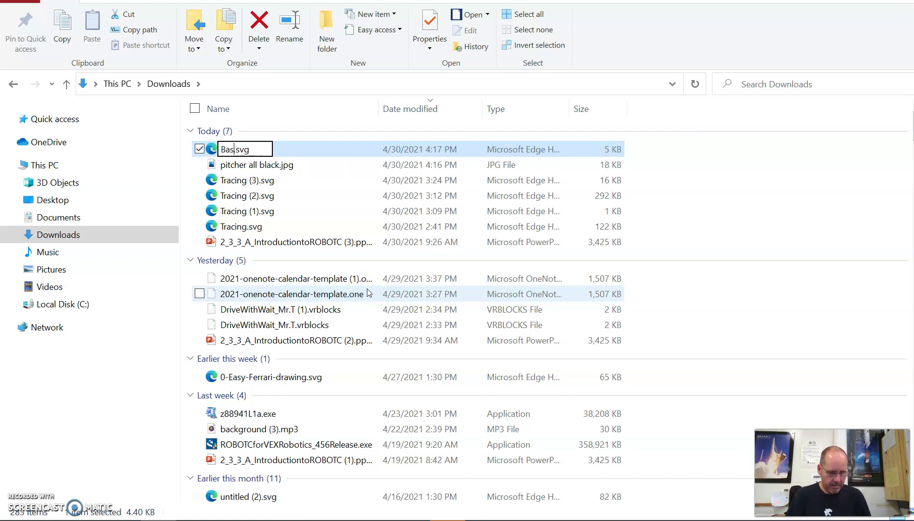
pyautogui.write('ball pitcher for las')
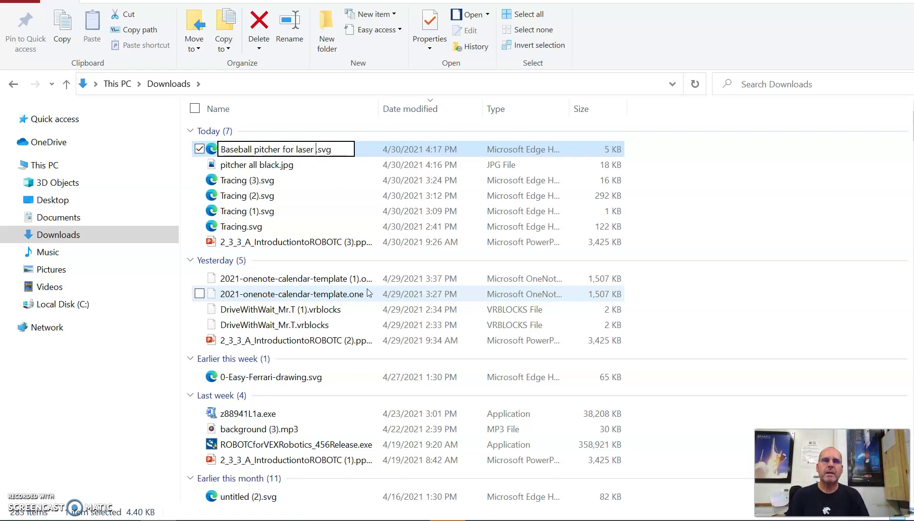
pyautogui.write('er')
pyautogui.press('BackSpace')
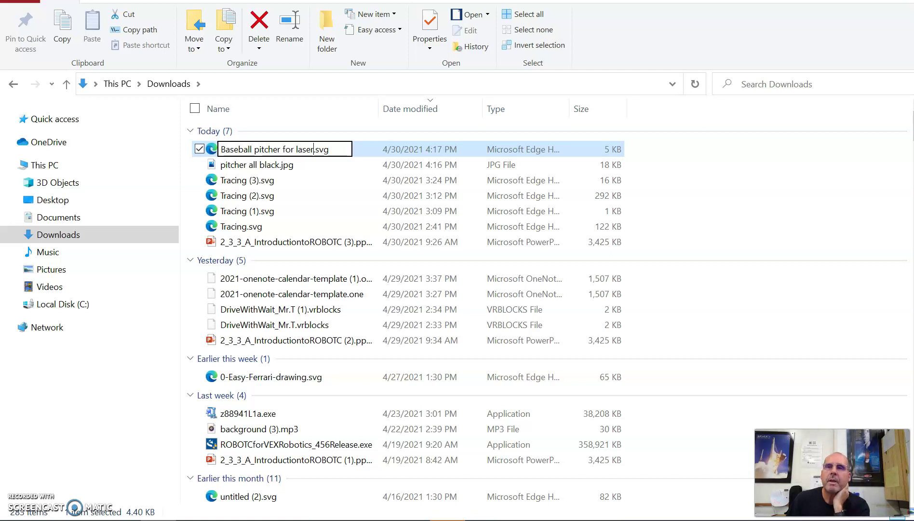
# Switch to RetinaEngrave3D from the desktop and show the Vector Cut view.
pyautogui.press('super+d')
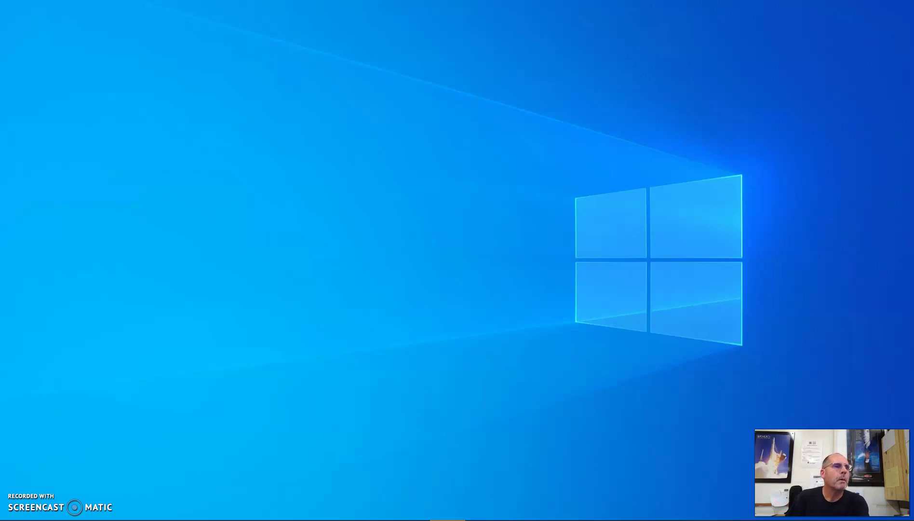
pyautogui.moveTo(61, 41); pyautogui.dragTo(830, 16)
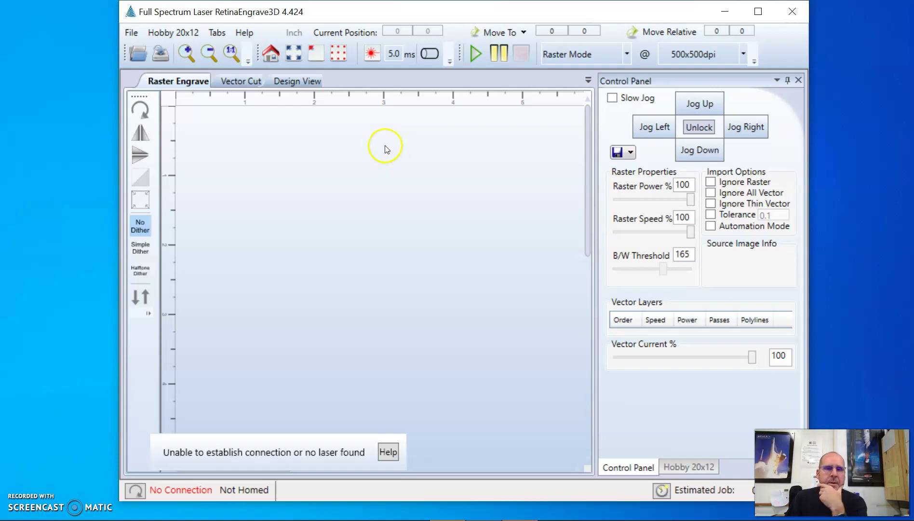
pyautogui.click(240, 82)
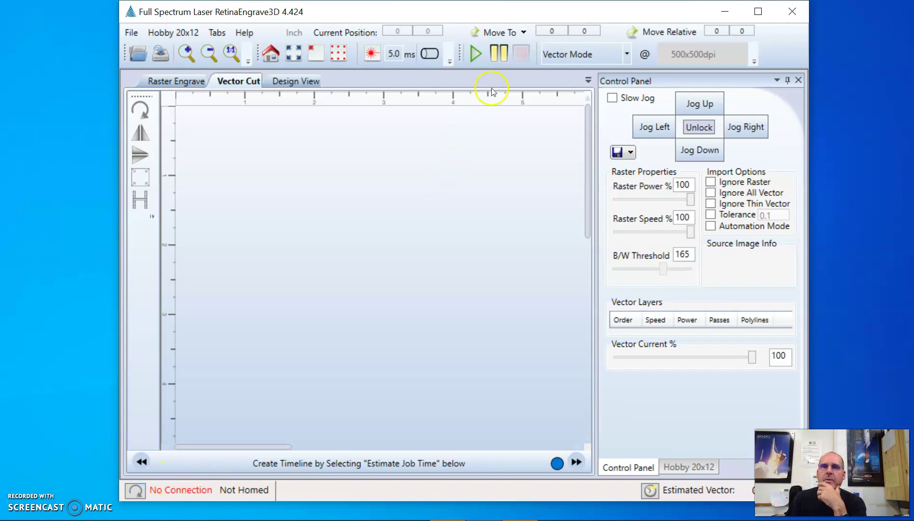
pyautogui.moveTo(531, 13); pyautogui.dragTo(520, 15)
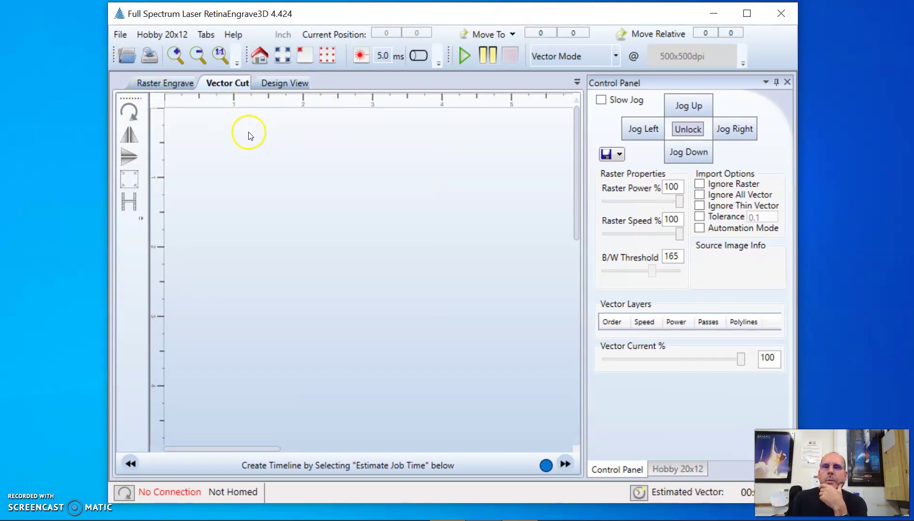
# Start opening a file or project and browse to the Downloads folder.
pyautogui.click(120, 35)
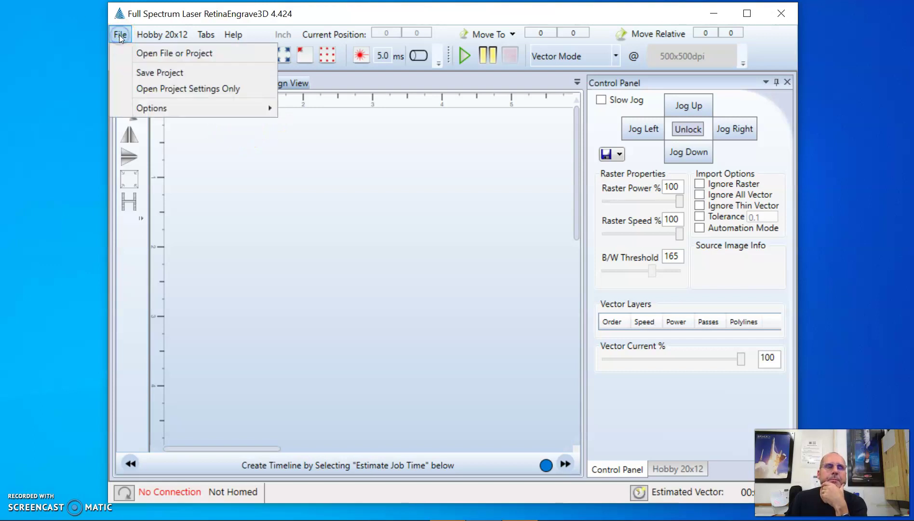
pyautogui.click(141, 56)
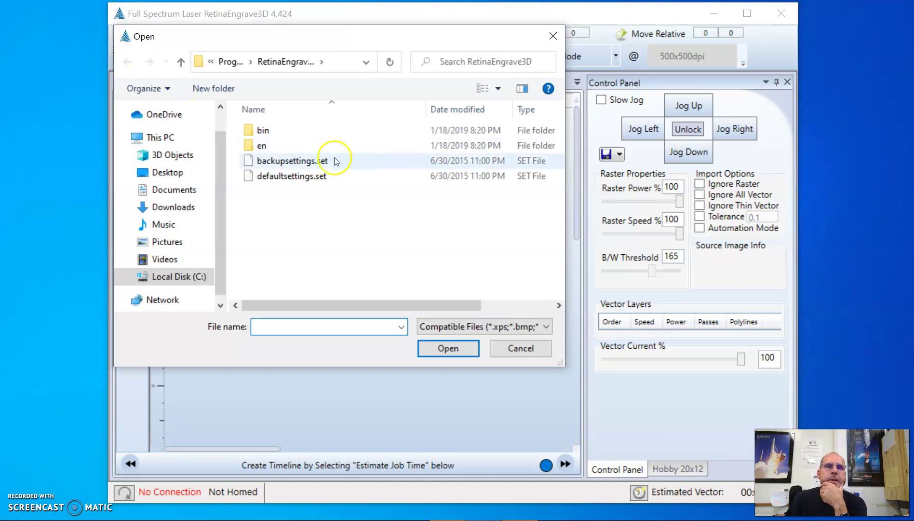
pyautogui.click(173, 205)
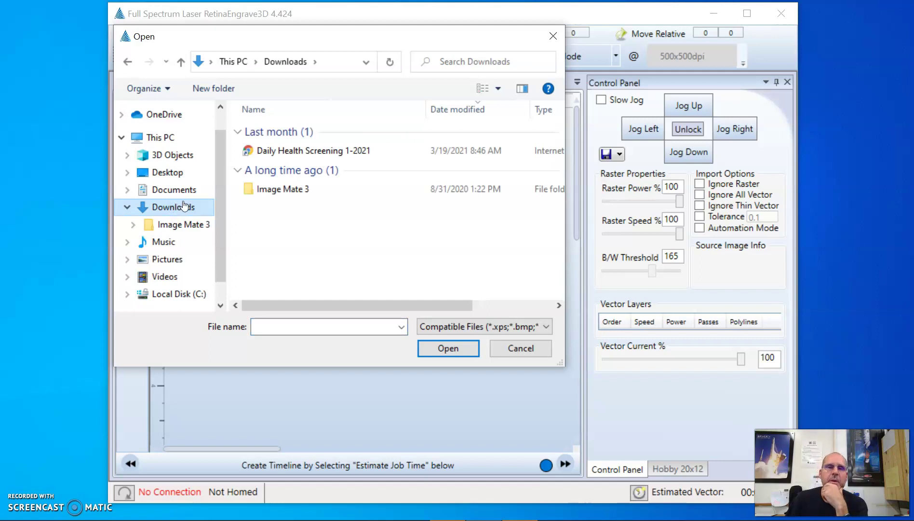
pyautogui.click(191, 202)
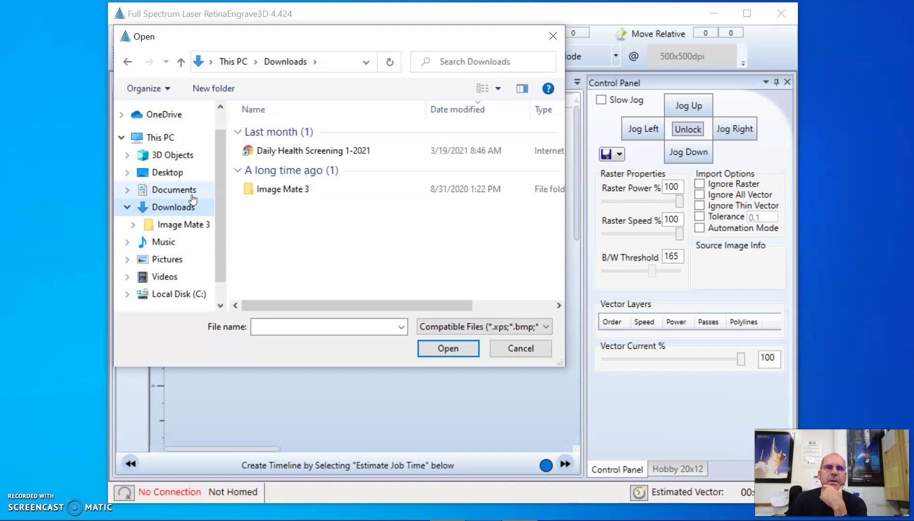
pyautogui.click(189, 206)
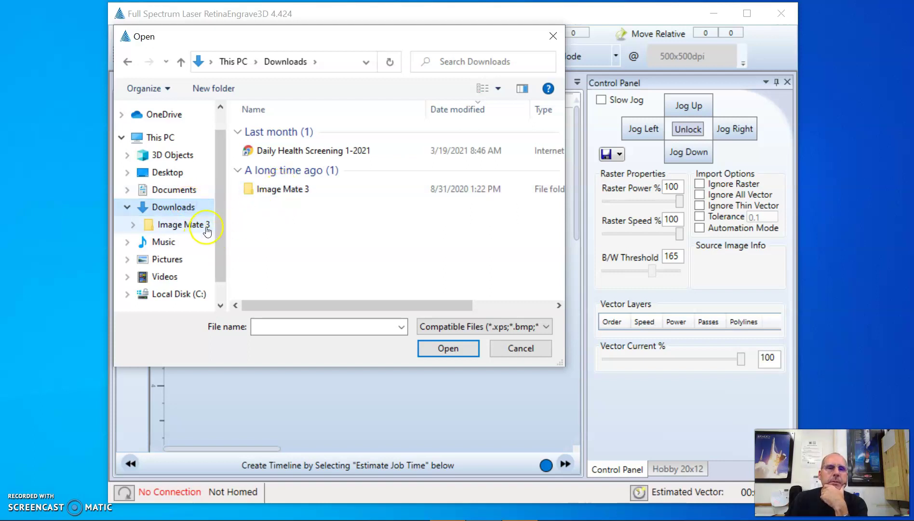
pyautogui.click(226, 205)
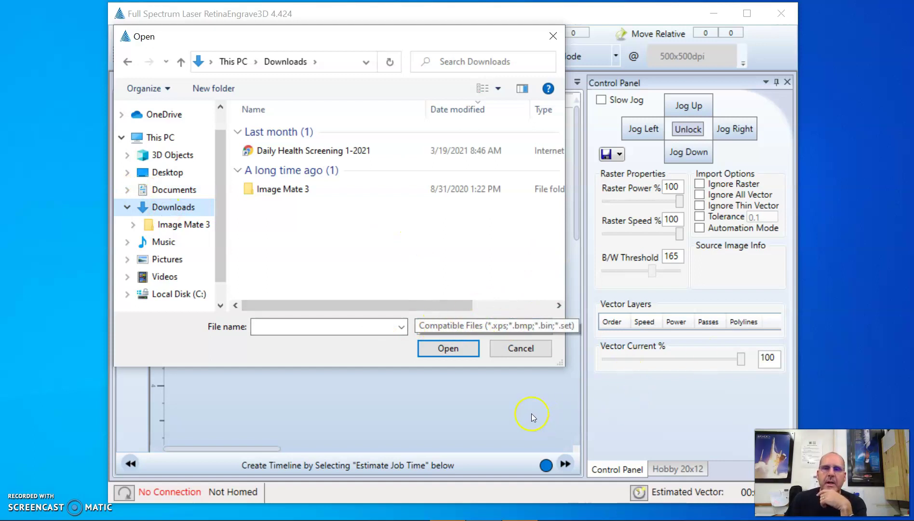
# Set the file filter to All files (*.*) and try to open "Baseball pitcher for laser.svg", dismissing any message.
pyautogui.click(546, 326)
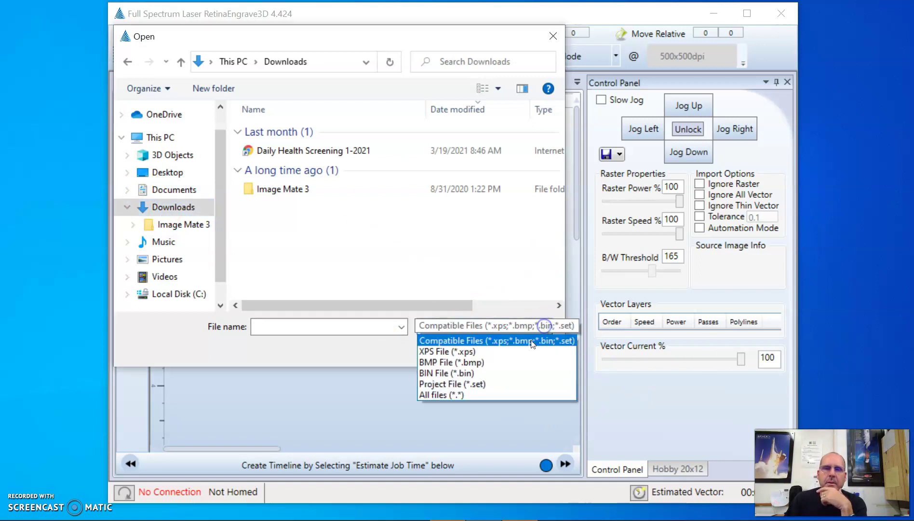
pyautogui.click(484, 395)
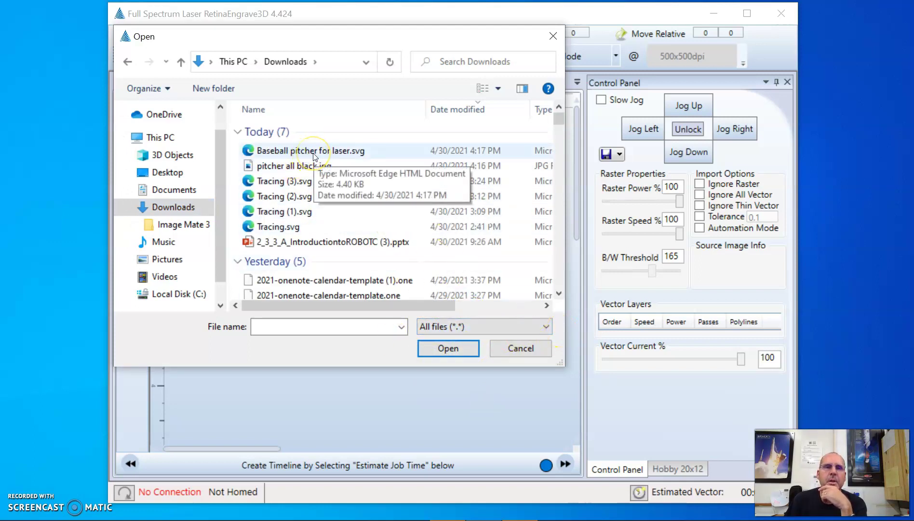
pyautogui.doubleClick(313, 153)
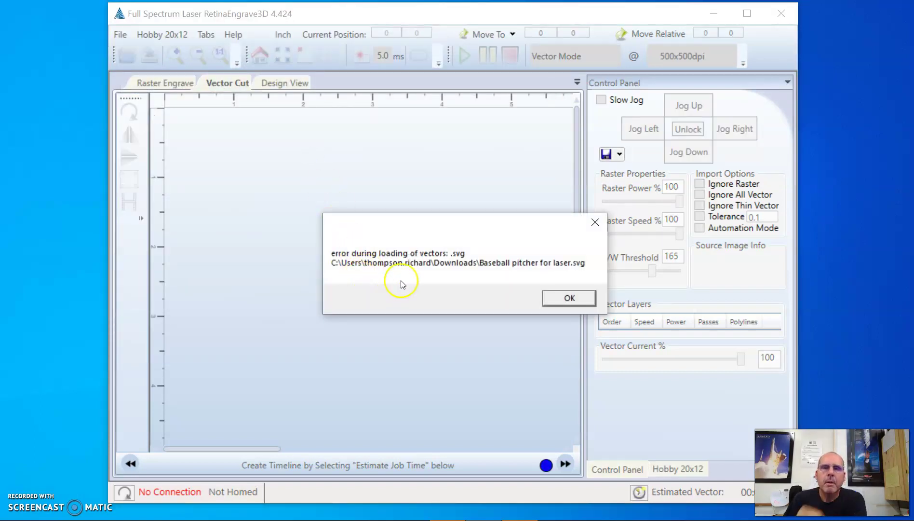
pyautogui.click(571, 299)
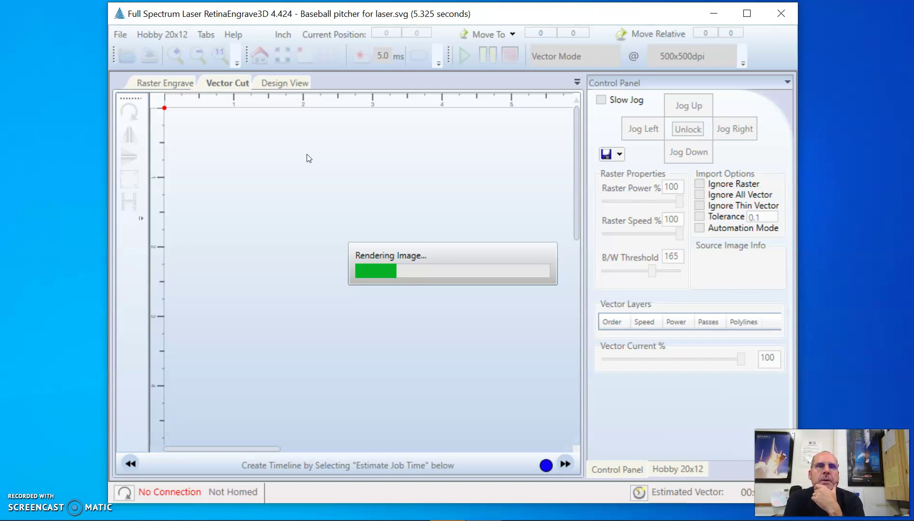
pyautogui.click(407, 237)
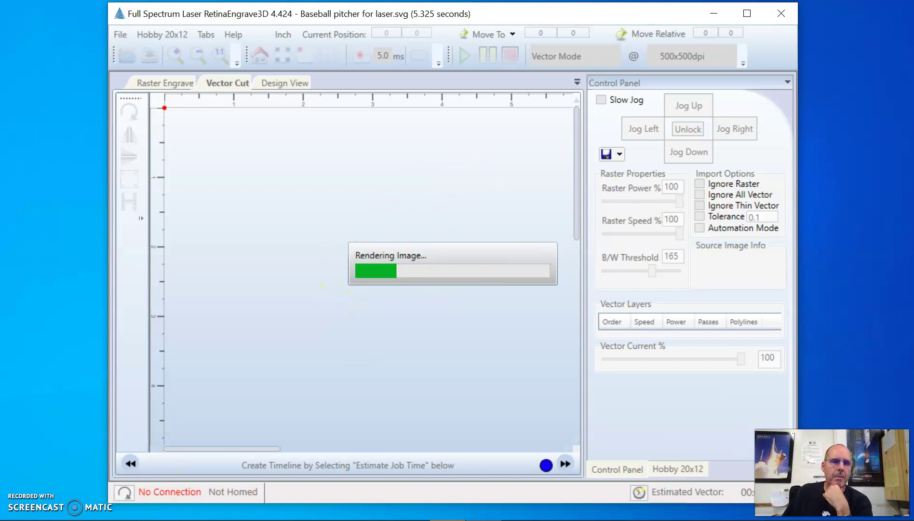
pyautogui.click(90, 329)
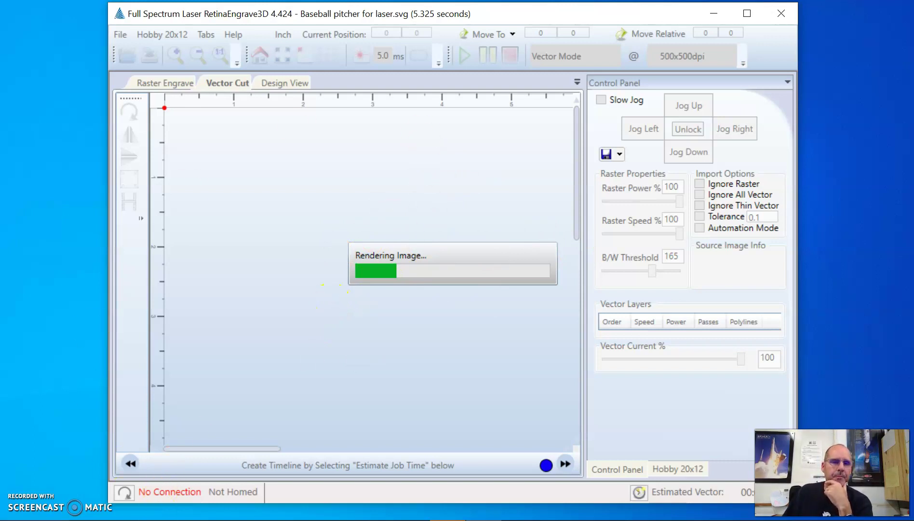